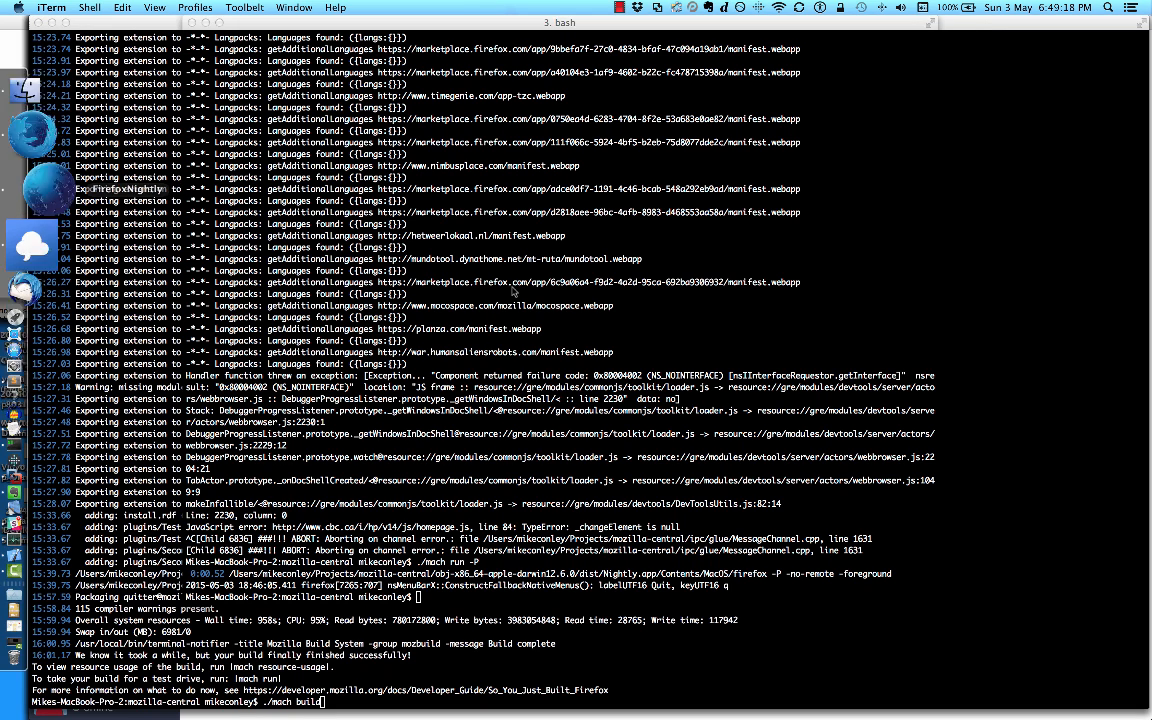
Step: Start Nightly with the "Profiler Test" user profile
scroll(622, 378, down, 2)
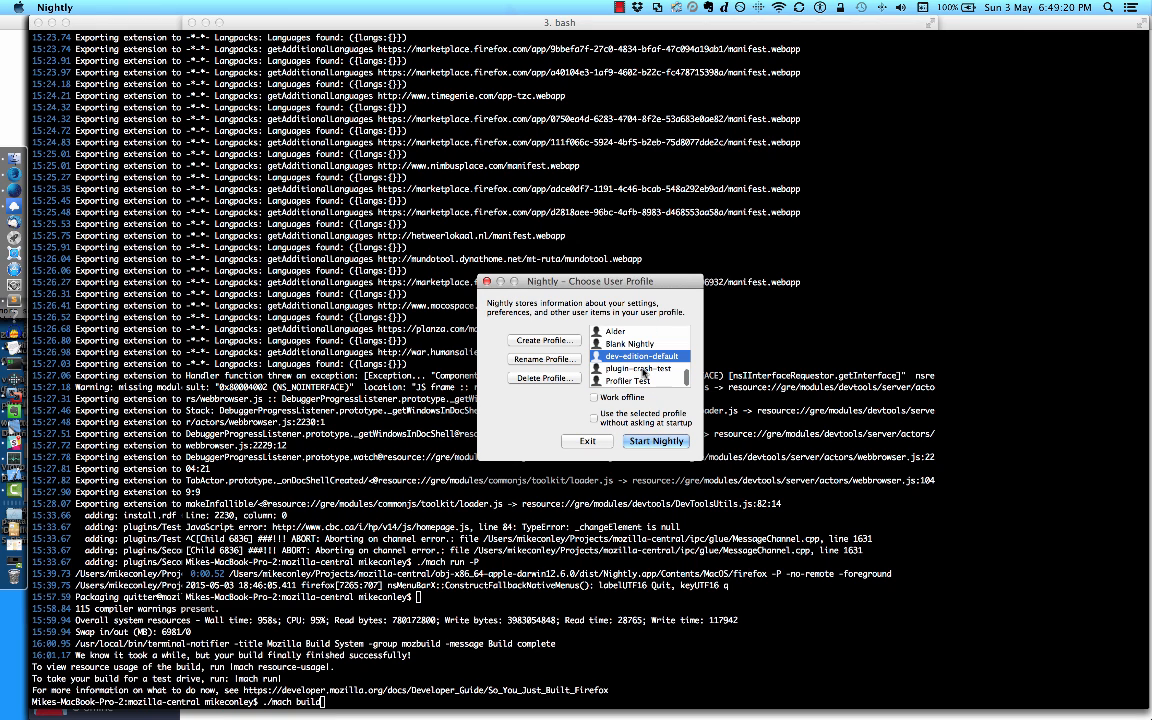
click(622, 381)
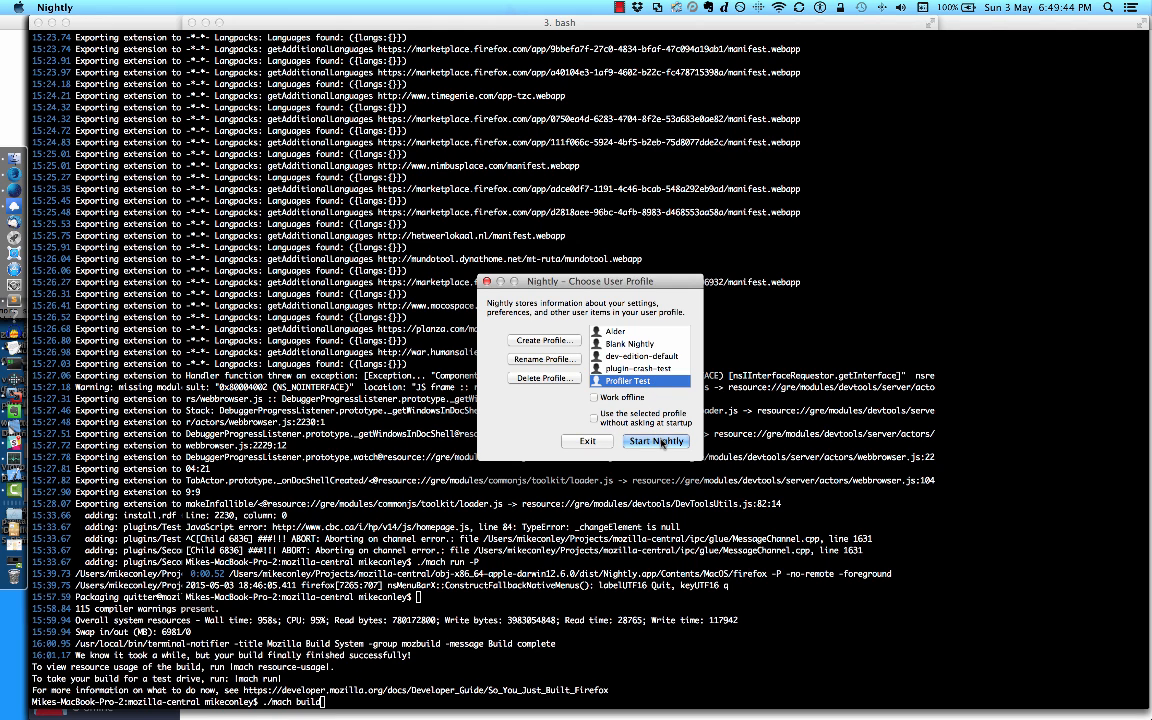
click(658, 442)
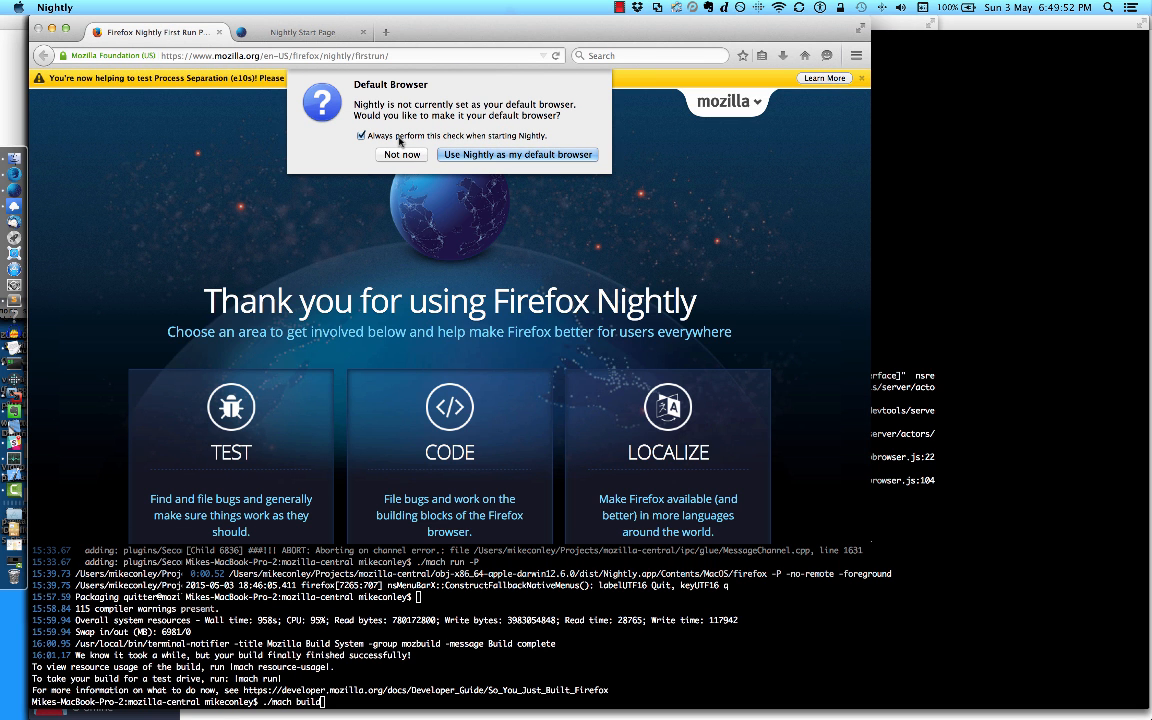
Step: Decline making Nightly the default browser, and reposition its window and dismiss the Process Separation (e10s) notice
click(399, 142)
click(402, 154)
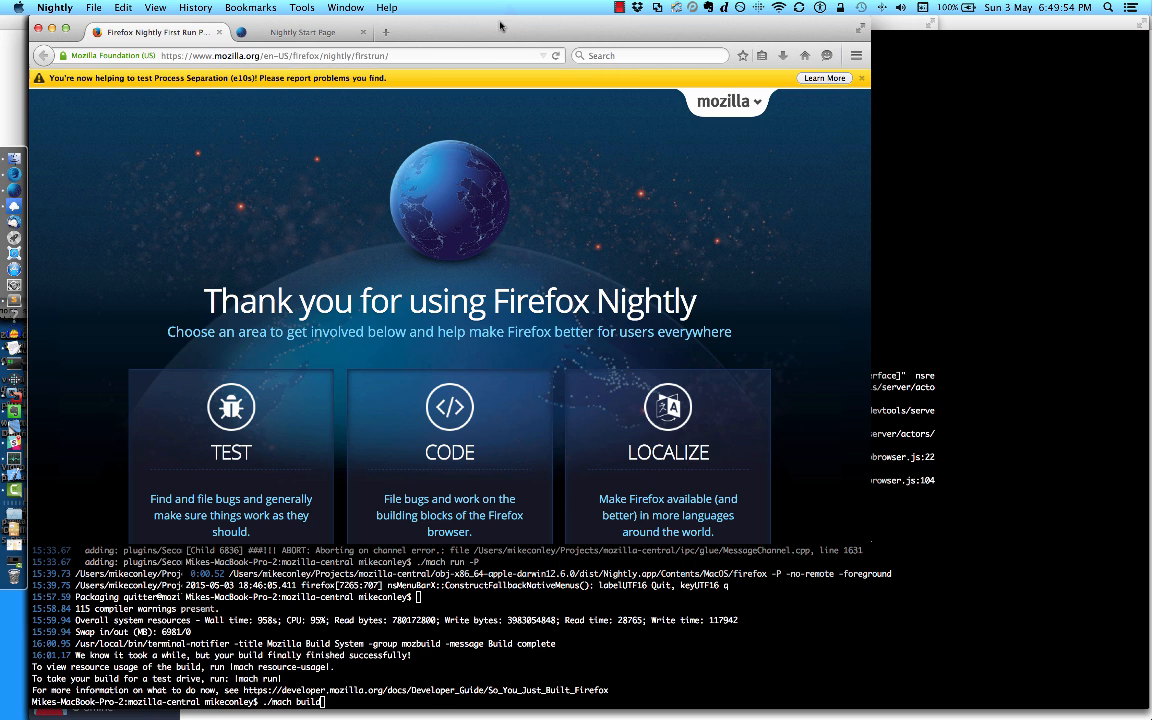
drag(506, 33, 615, 113)
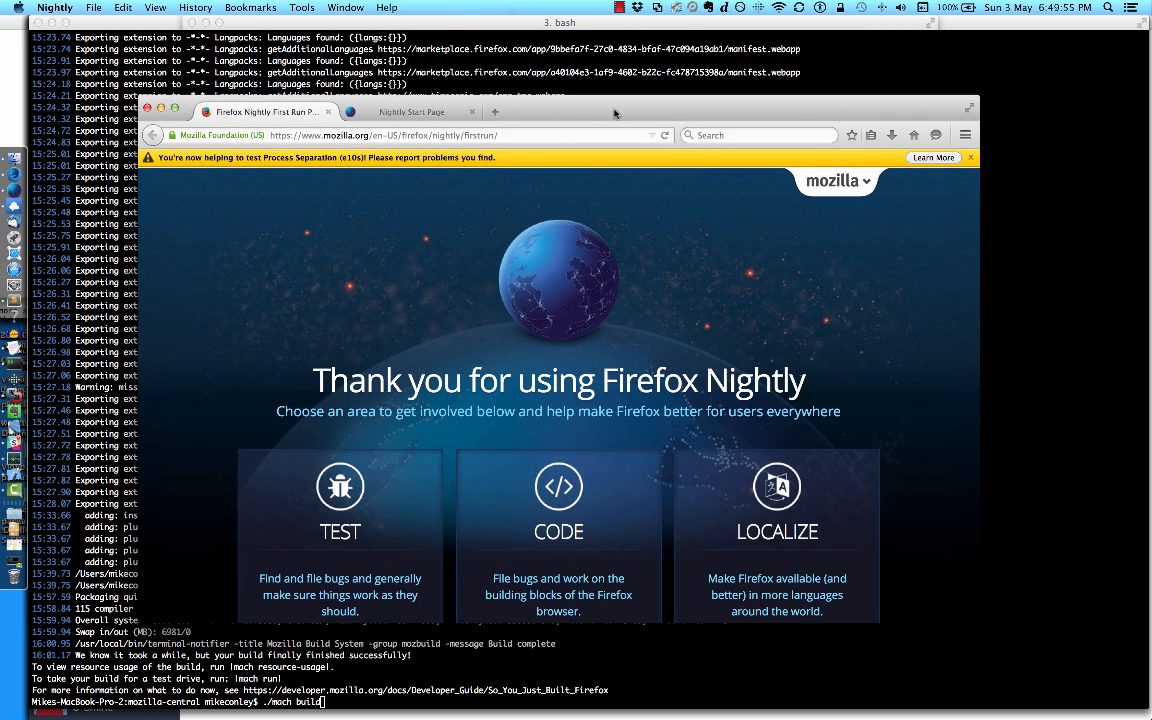
click(970, 158)
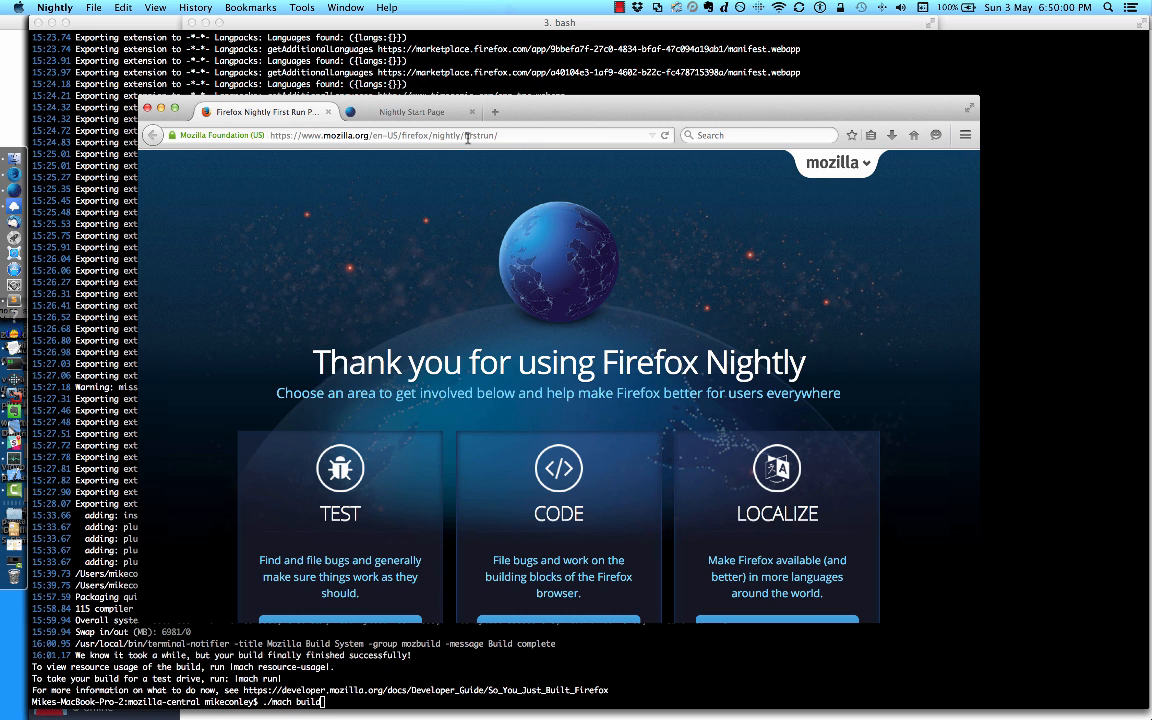
Step: Search the web for "gecko profiler addon mdn" and open the MDN article "Profiling with the built-in profiler"
click(743, 137)
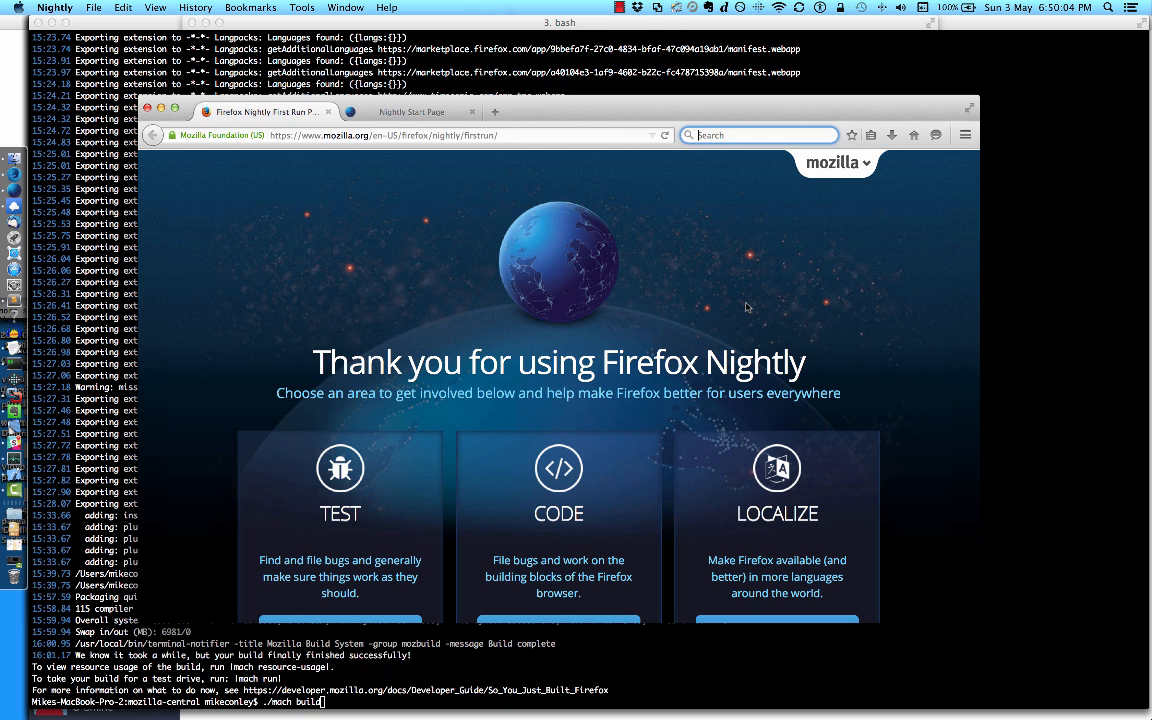
text(gecko profiler addon)
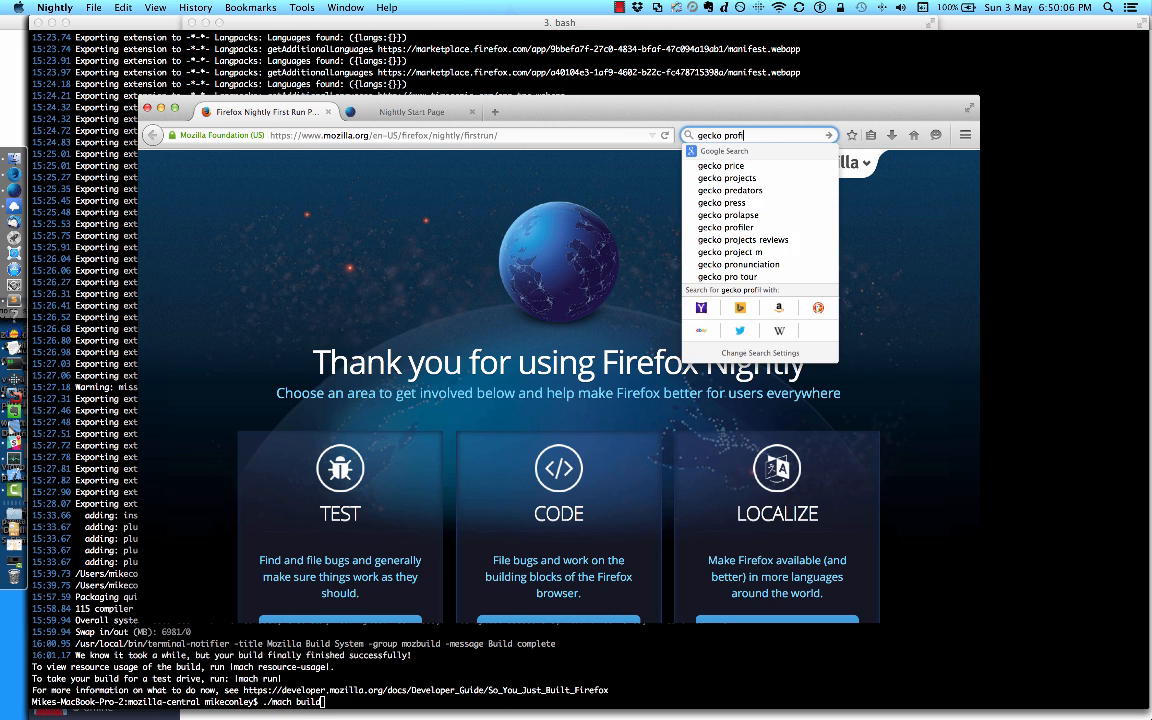
text( mdn)
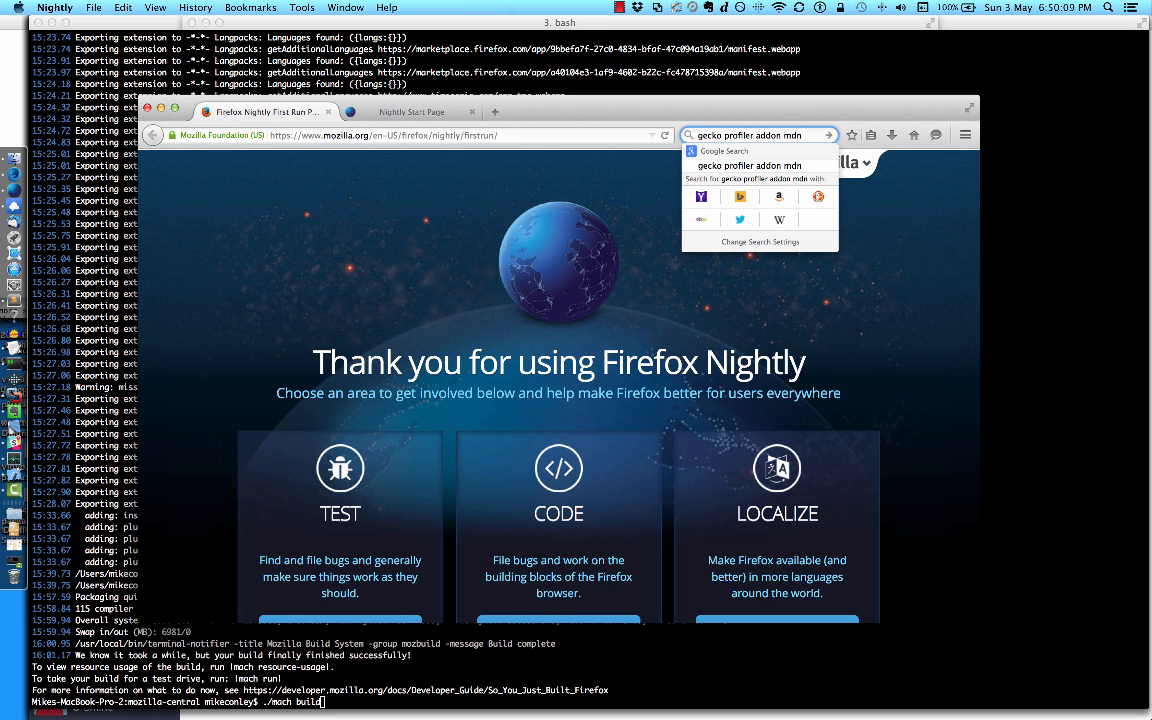
key(Return)
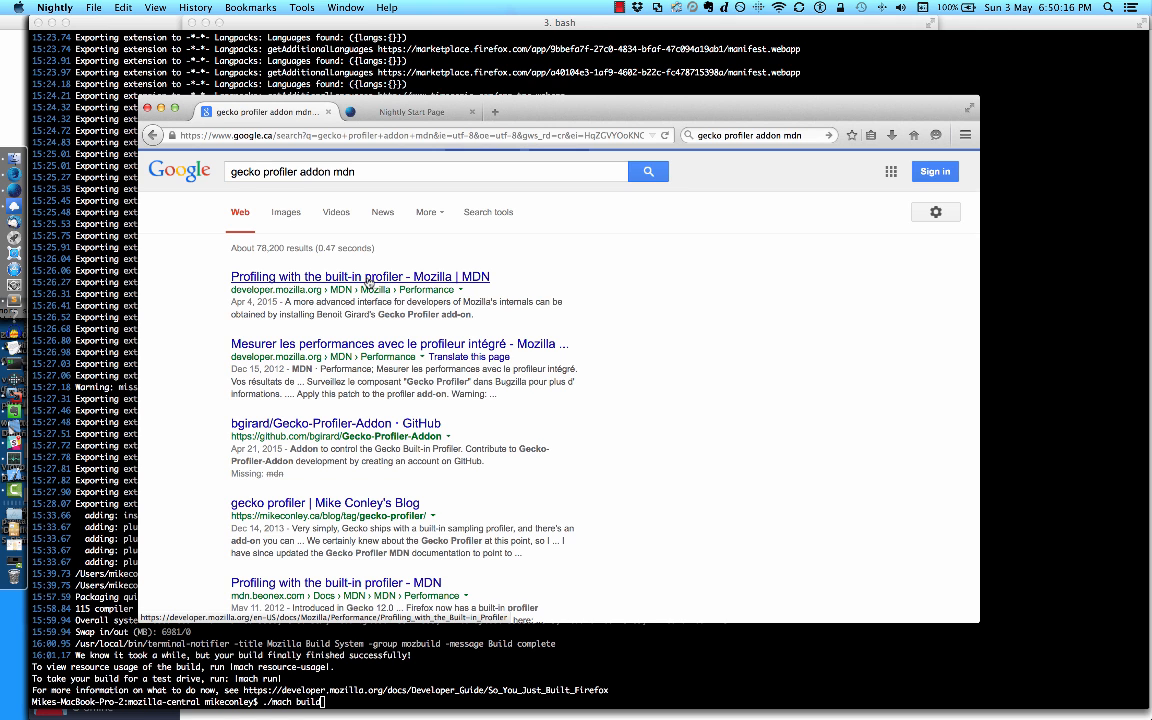
click(368, 278)
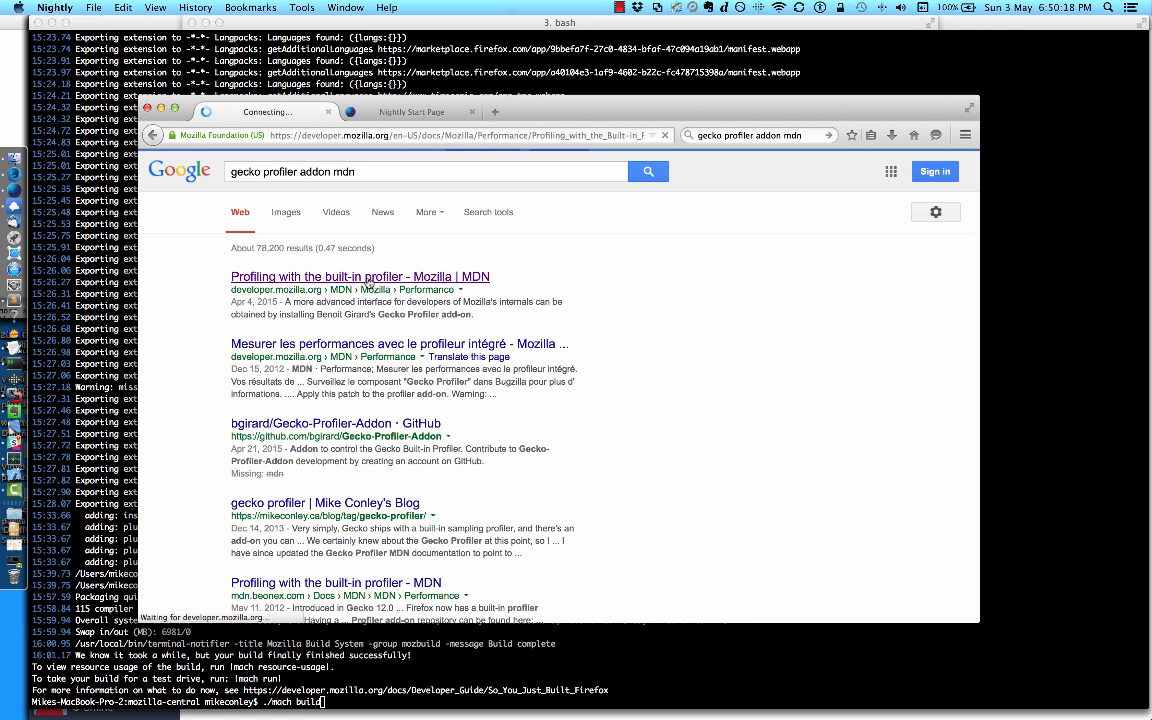
Step: Download geckoprofiler.xpi through the Gecko Profiler add-on link in the article's "Getting the Profiler Add-on" section
scroll(510, 365, down, 1)
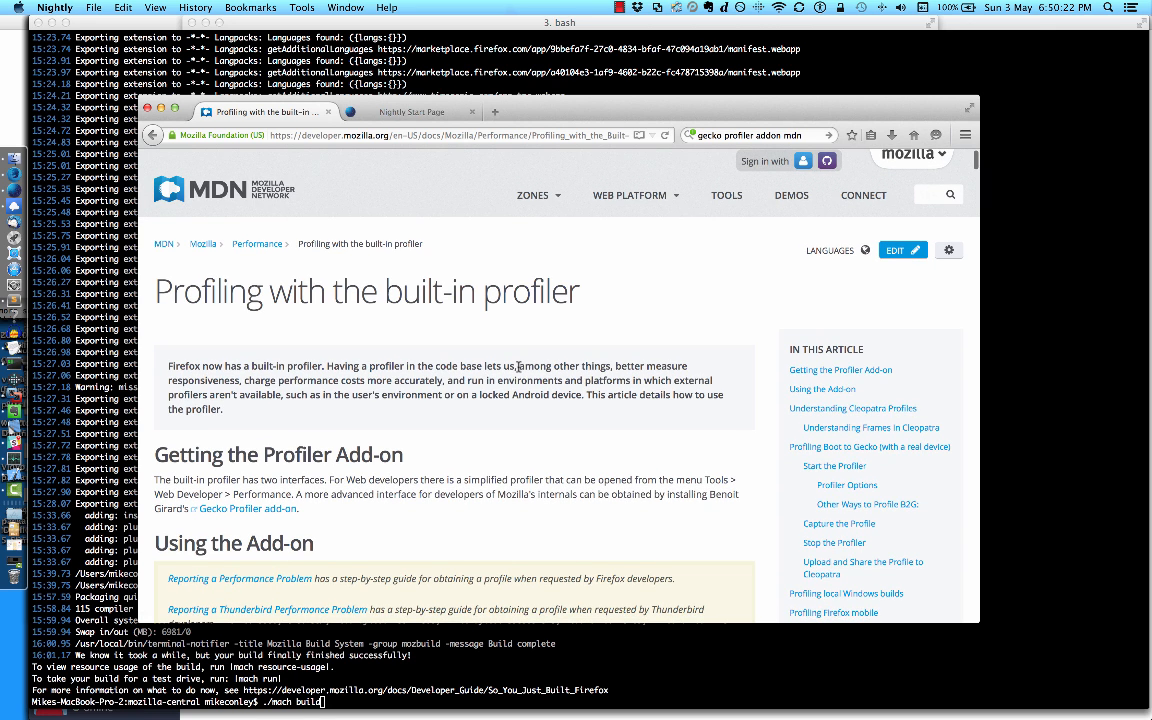
scroll(518, 367, down, 1)
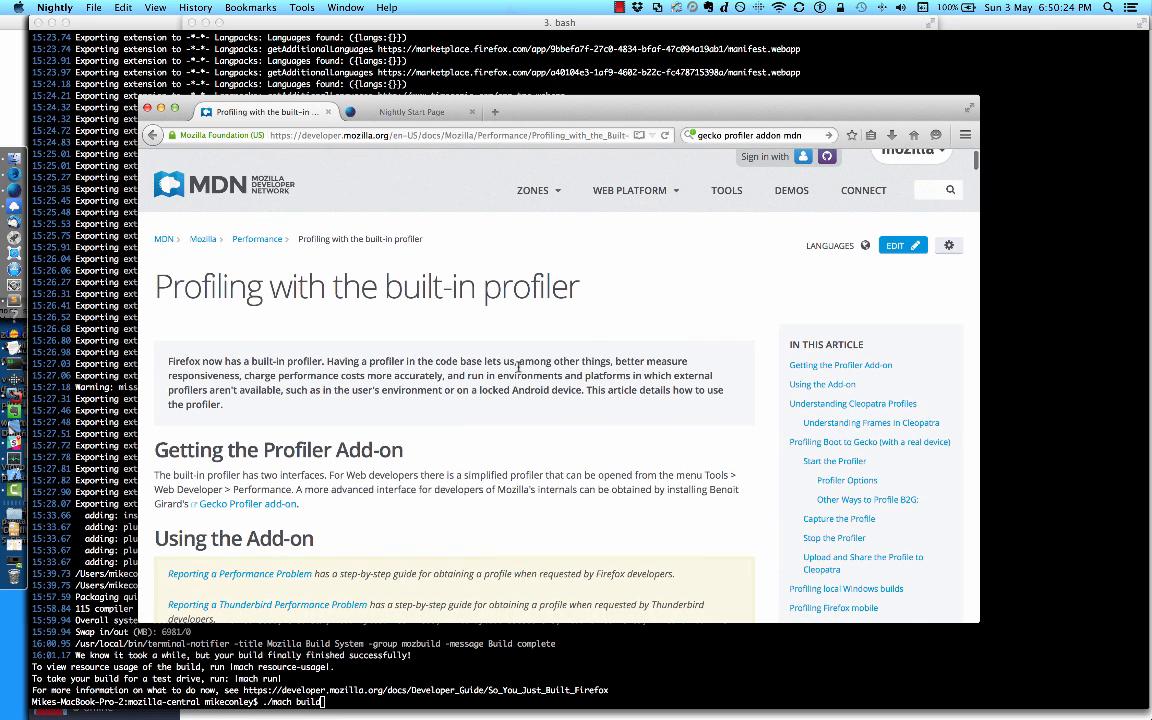
scroll(518, 367, down, 1)
scroll(518, 367, down, 2)
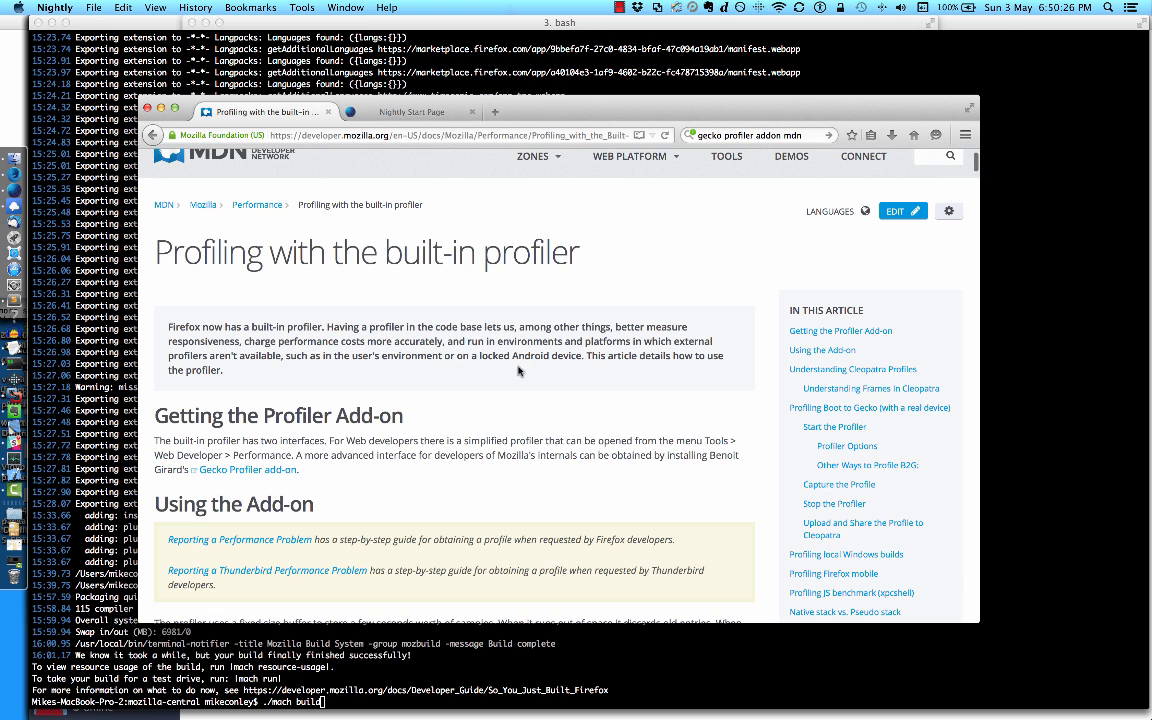
scroll(448, 355, down, 3)
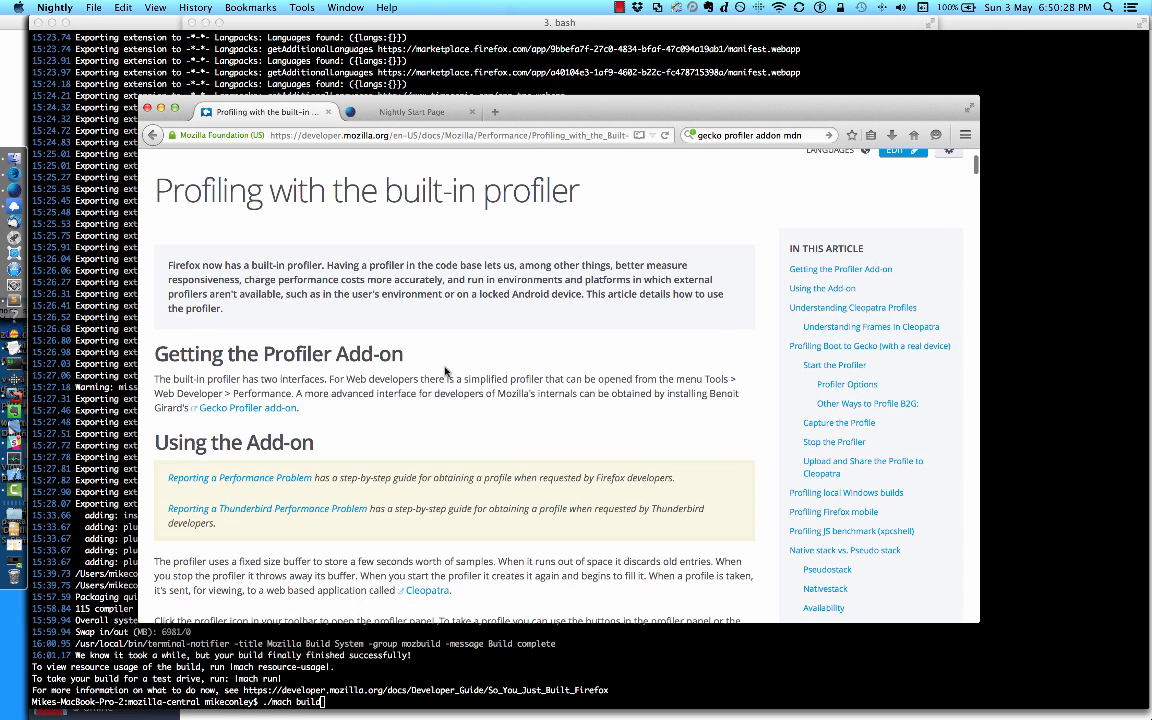
scroll(355, 258, up, 4)
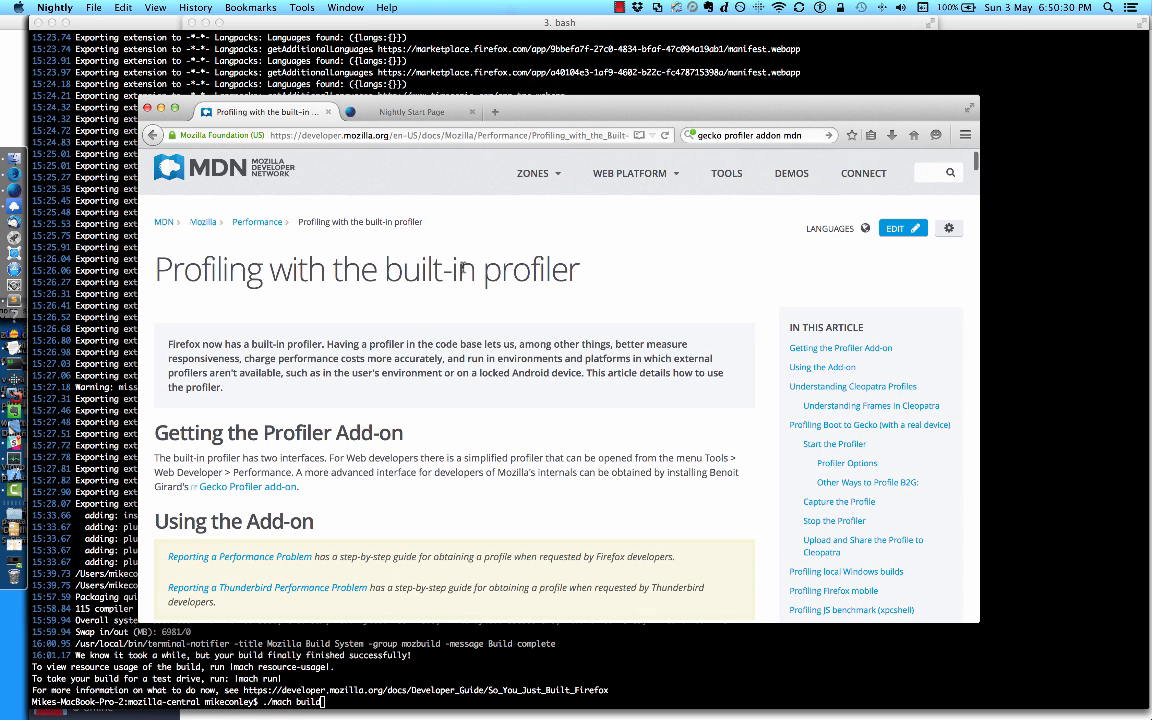
scroll(463, 268, down, 3)
scroll(417, 226, down, 4)
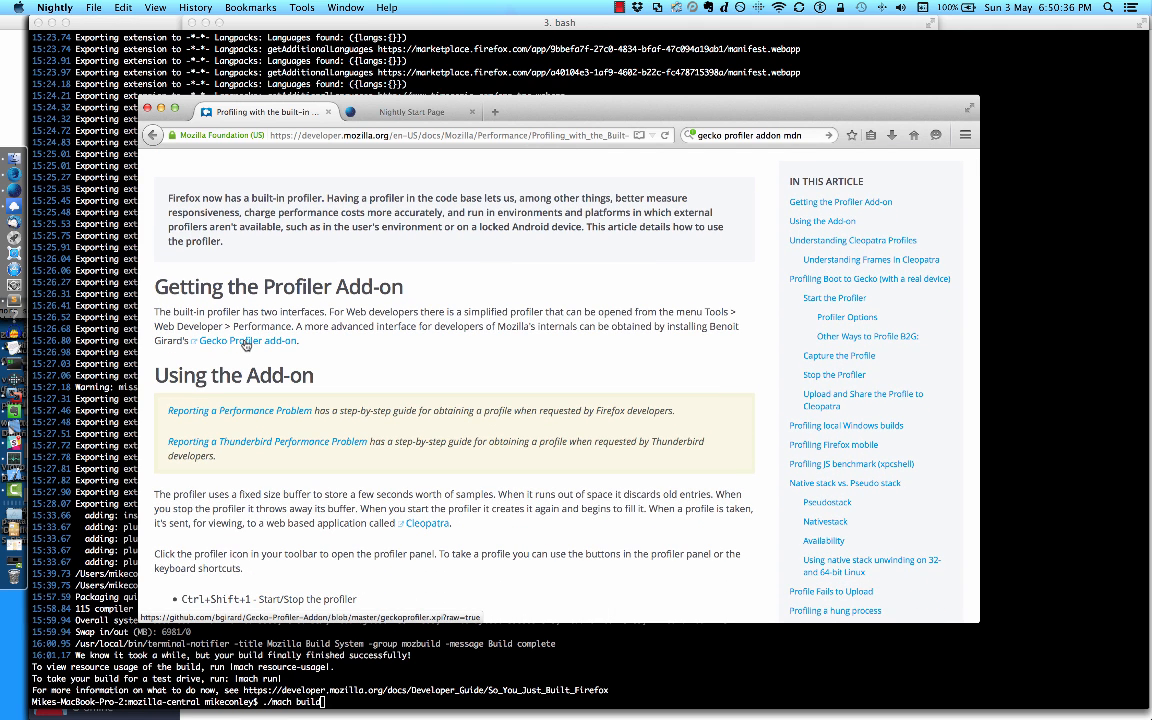
click(246, 341)
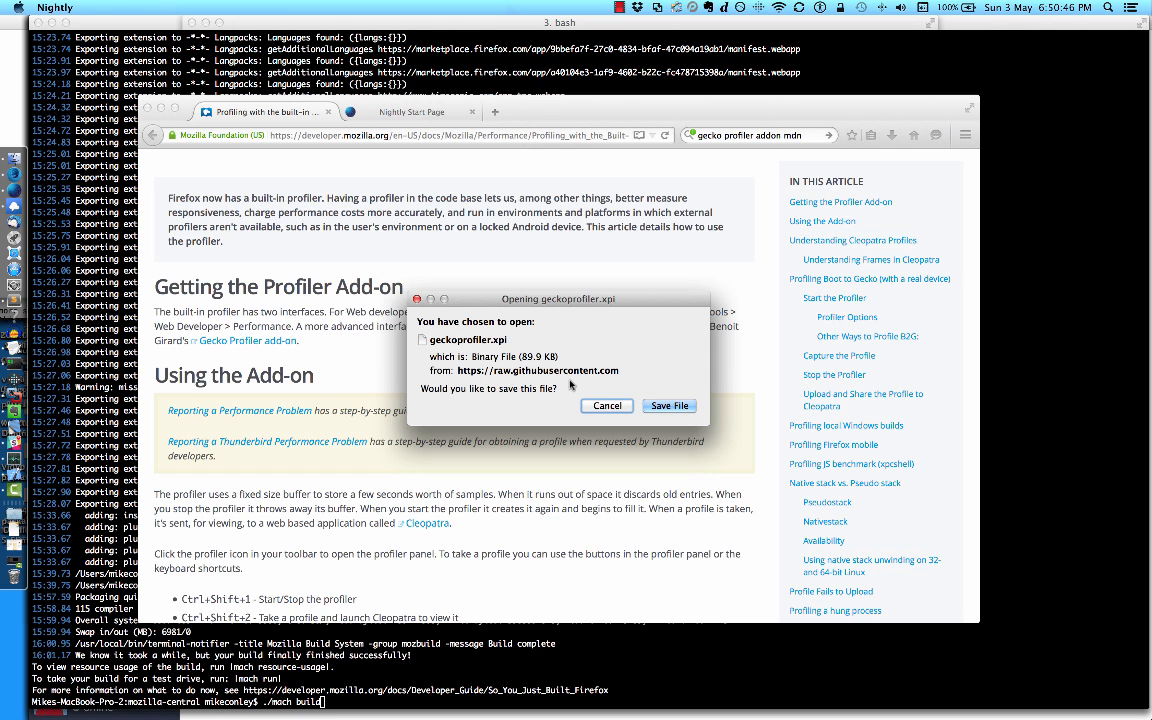
click(671, 406)
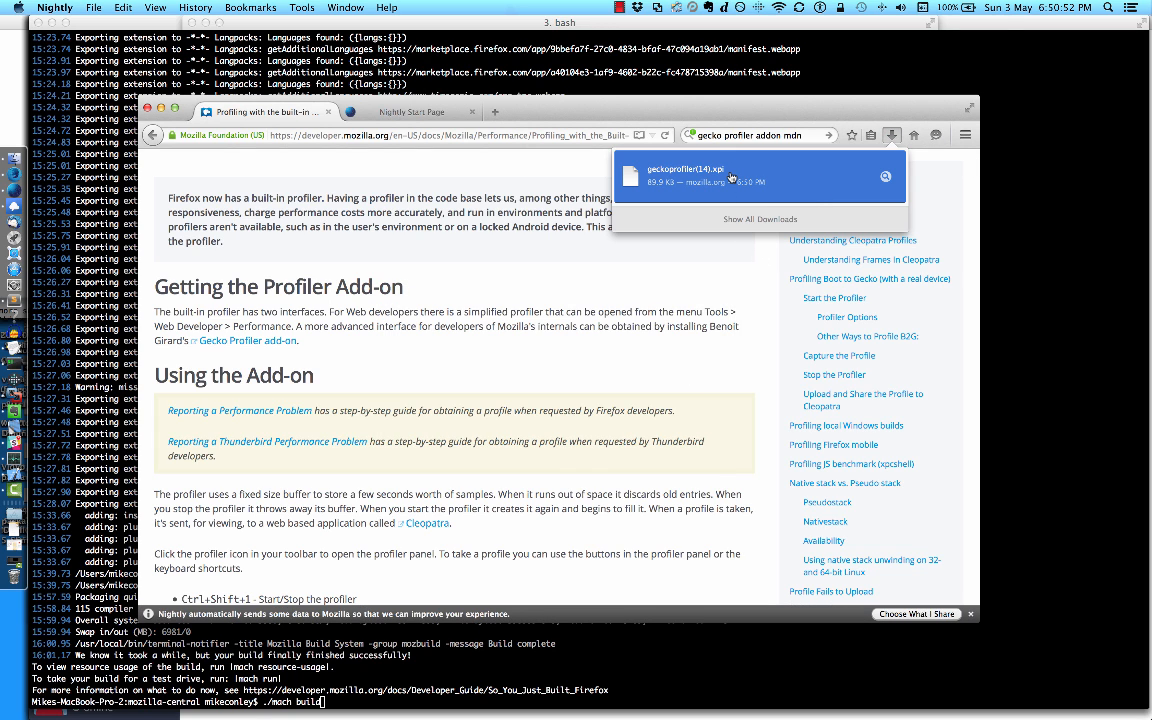
Step: Install the Gecko Profiler add-on from the downloaded file in a new tab and check it in the Add-ons Manager
drag(731, 177, 570, 112)
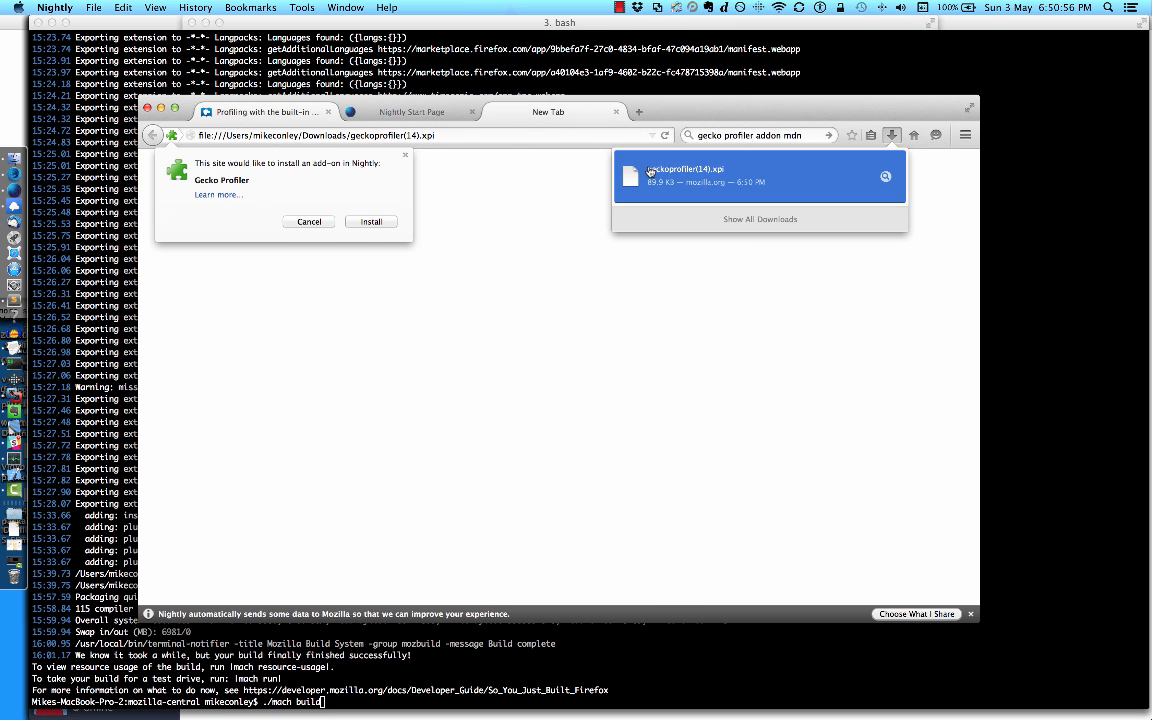
click(369, 221)
click(501, 279)
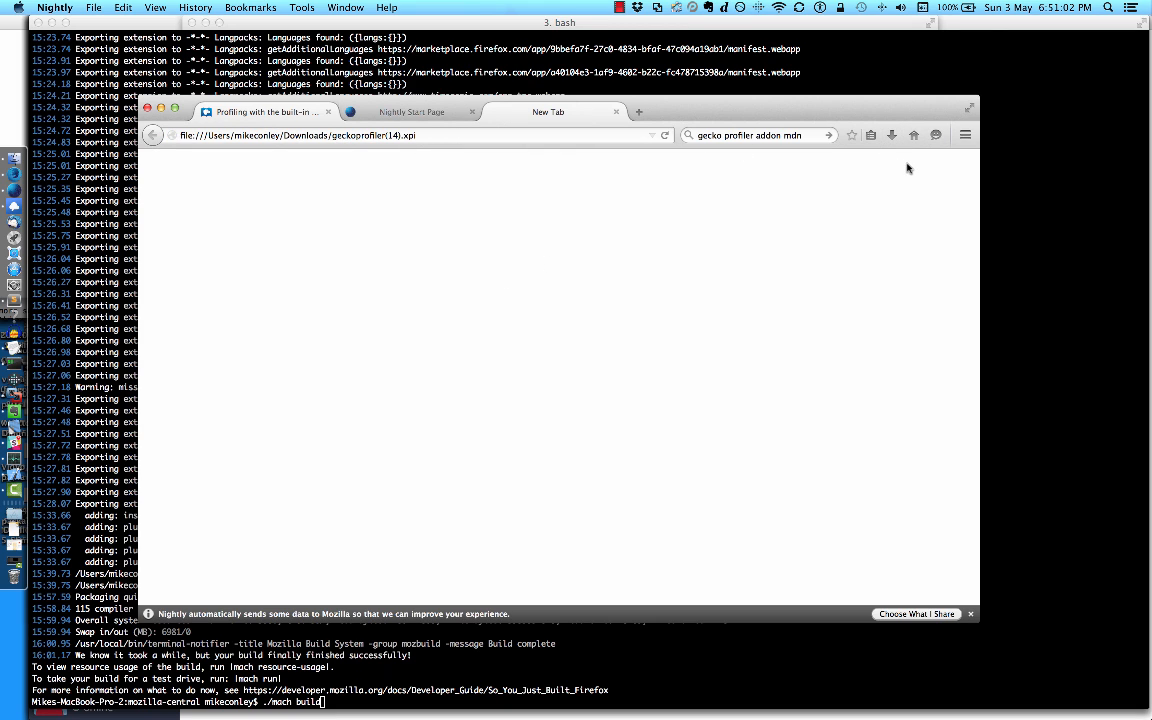
click(964, 135)
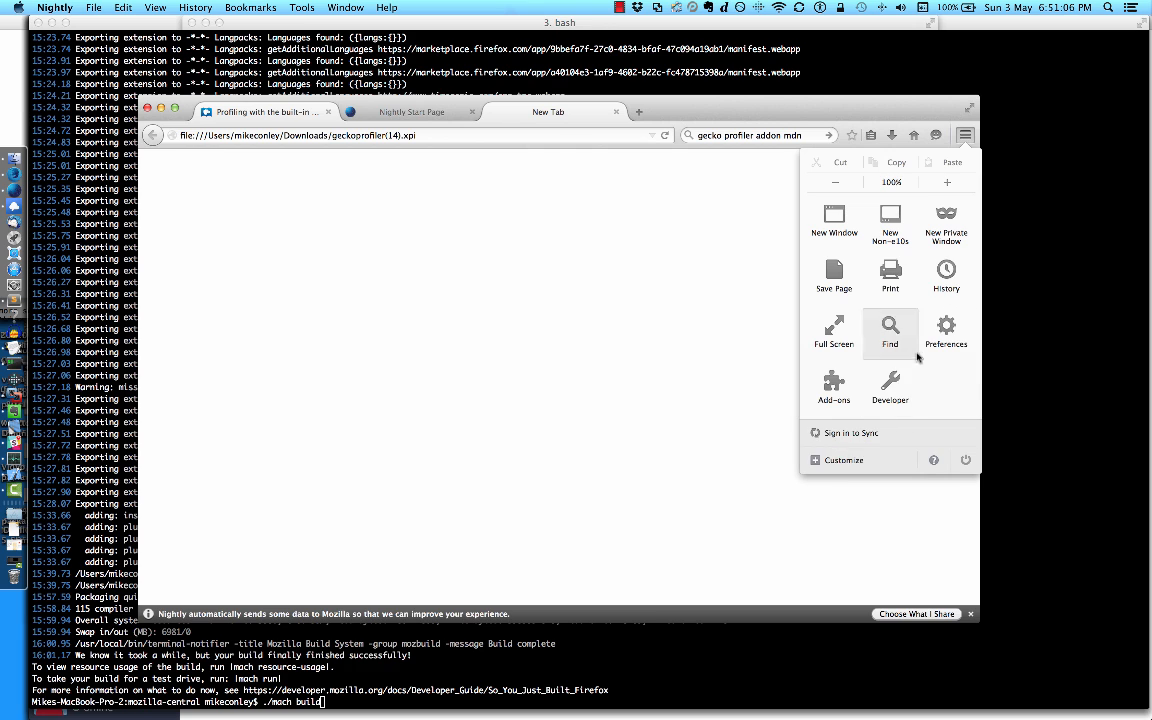
click(836, 386)
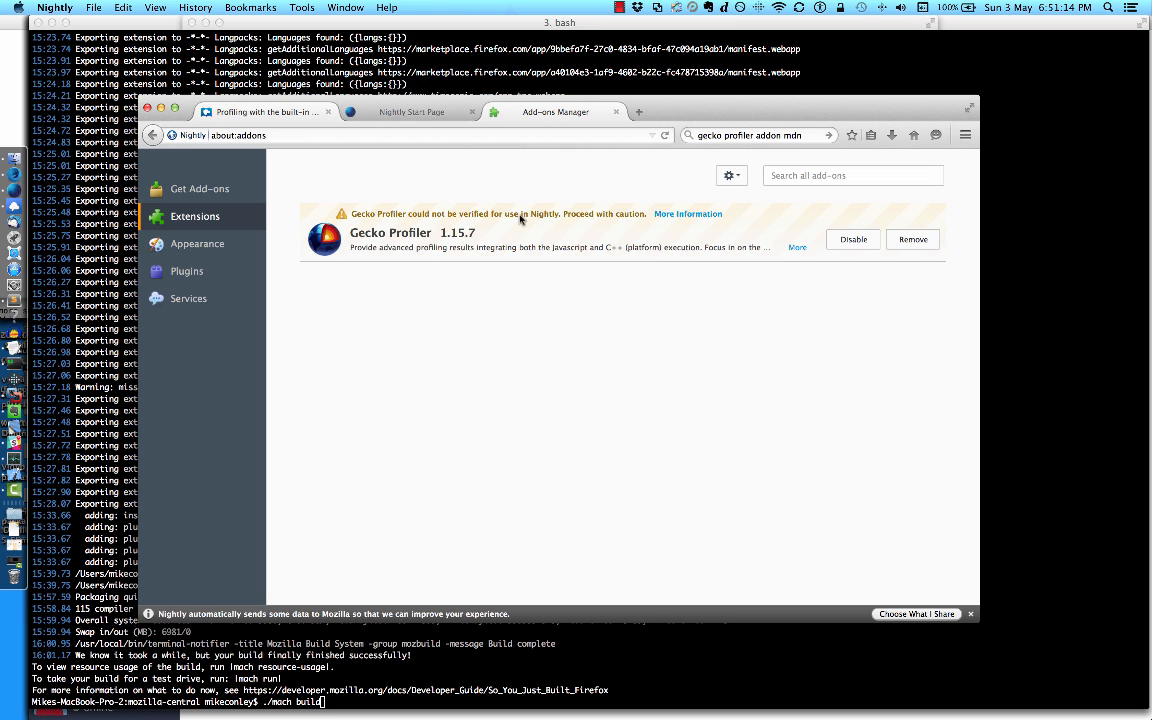
Step: Customize the browser interface by adding the Gecko Profiler button to the toolbar
click(965, 133)
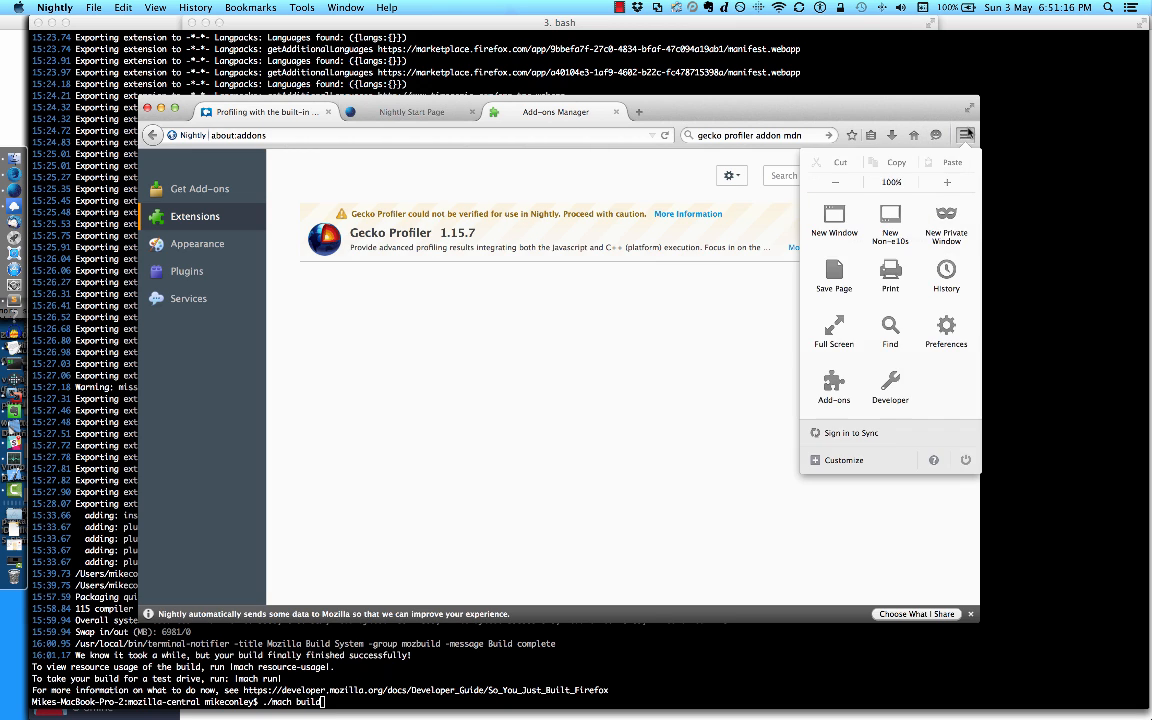
click(846, 460)
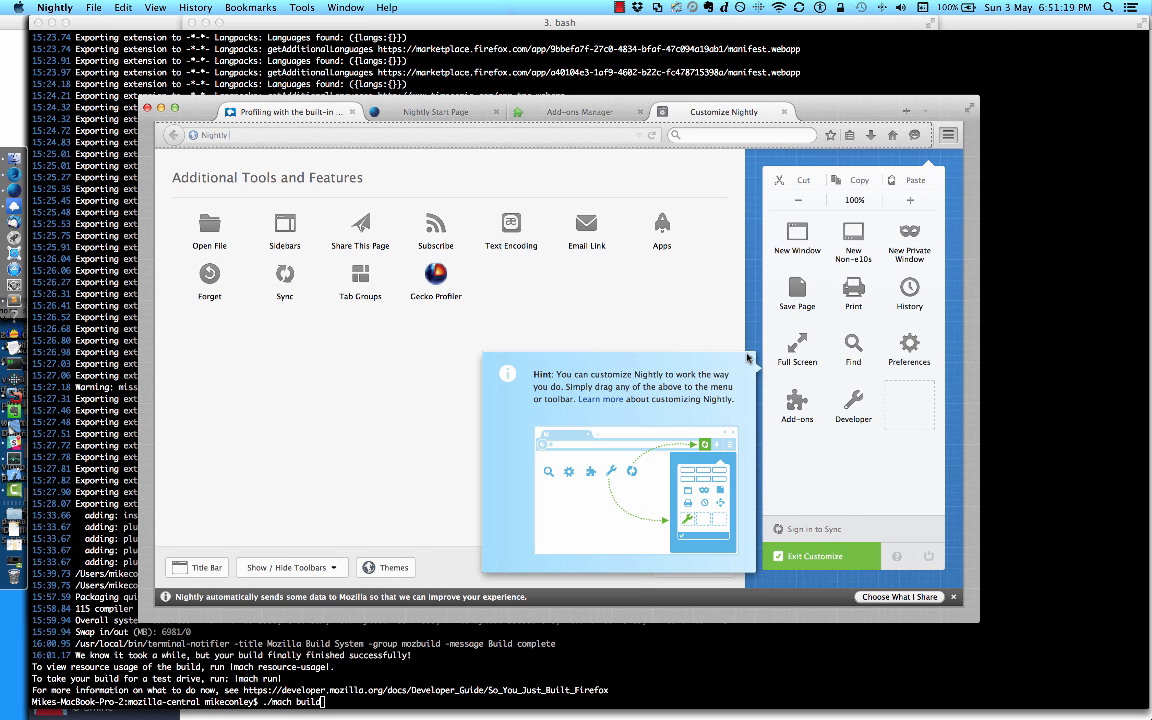
click(748, 357)
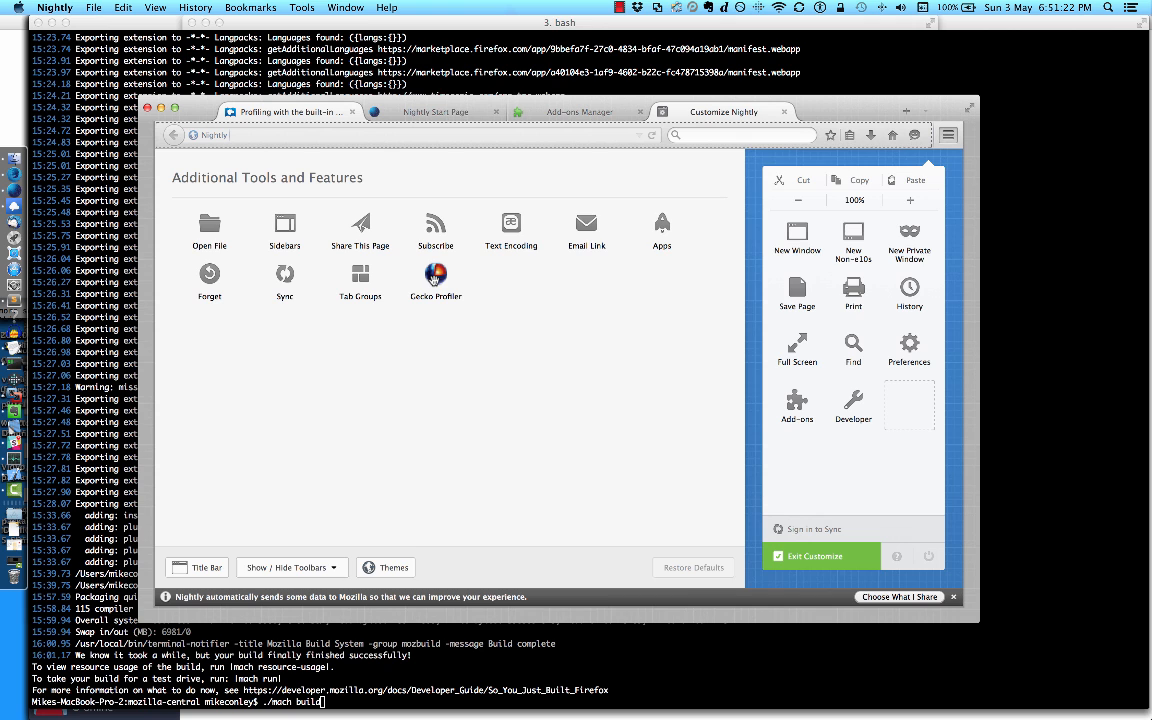
drag(565, 256, 926, 142)
click(954, 136)
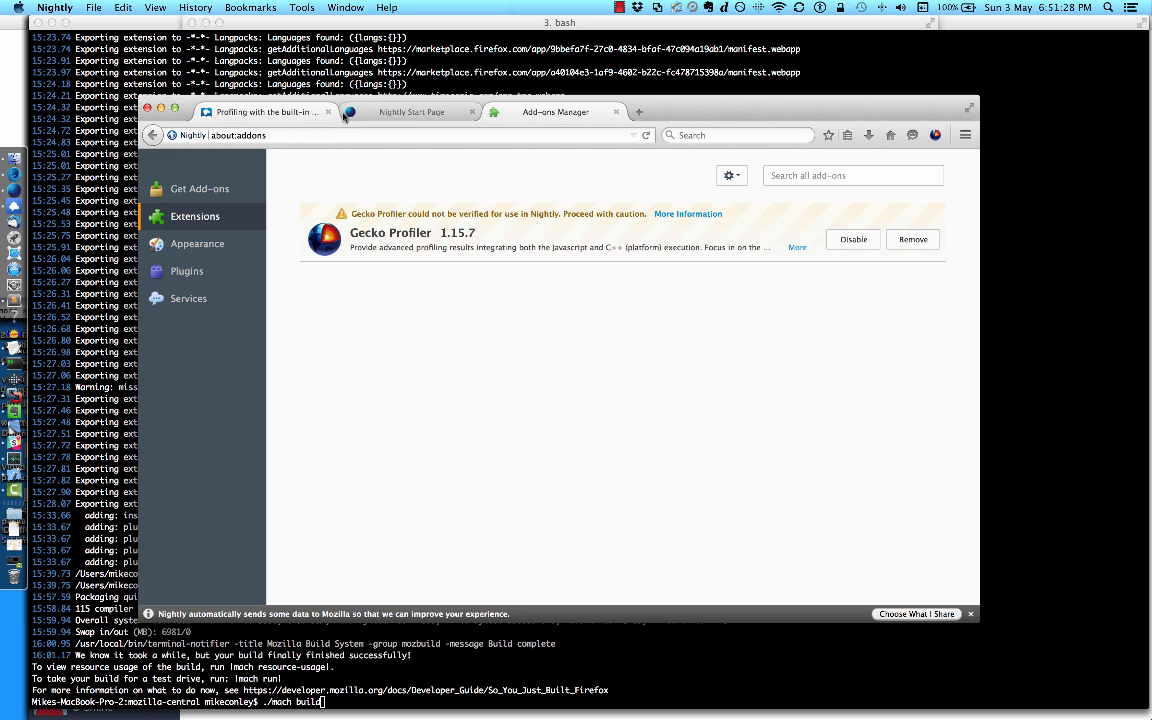
Step: Stop and restart recording in the Gecko Profiler, and open the recorded profile for analysis
click(936, 137)
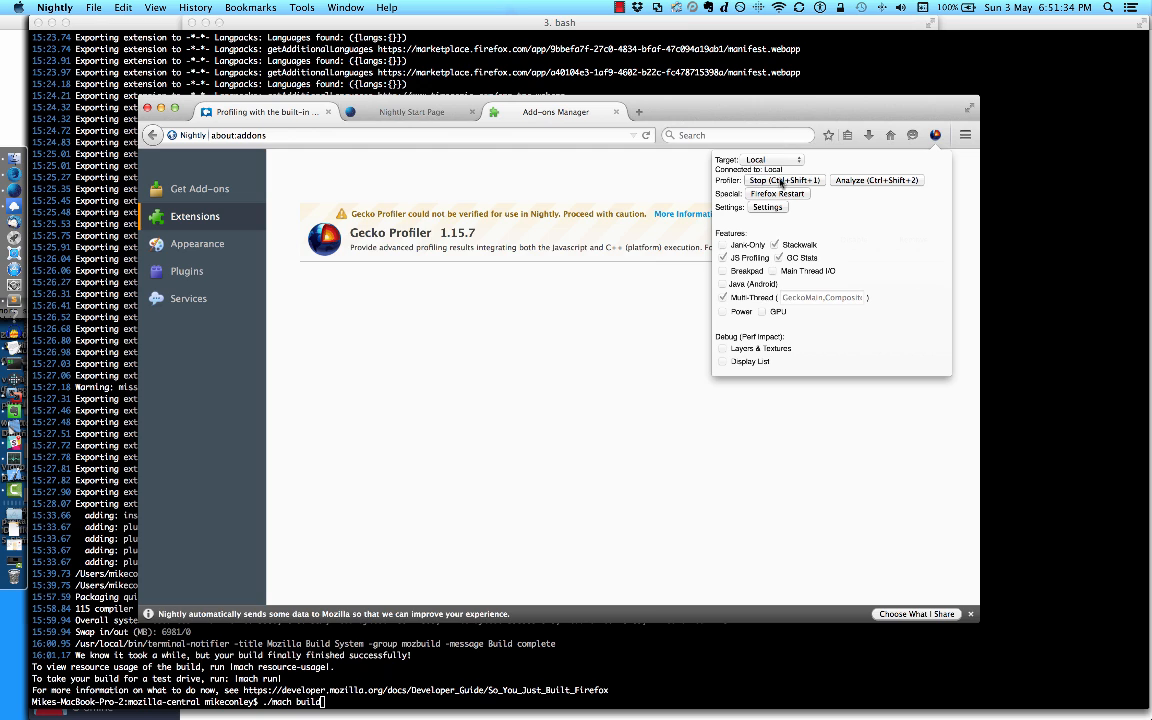
click(806, 180)
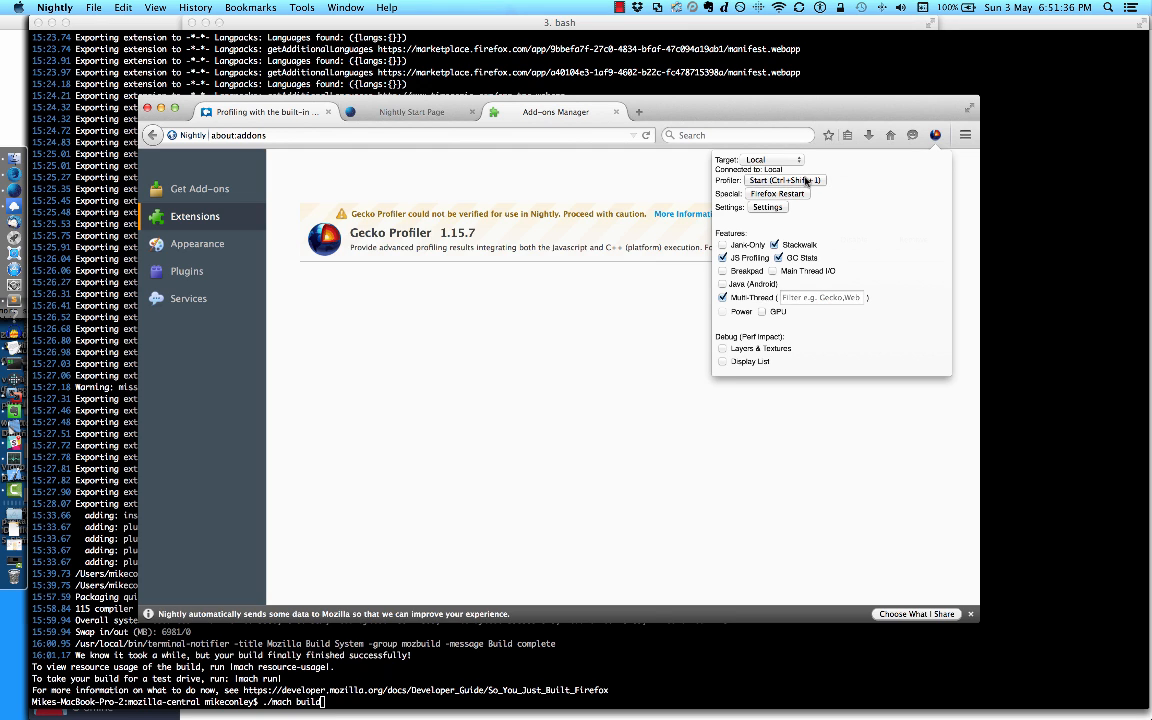
click(806, 180)
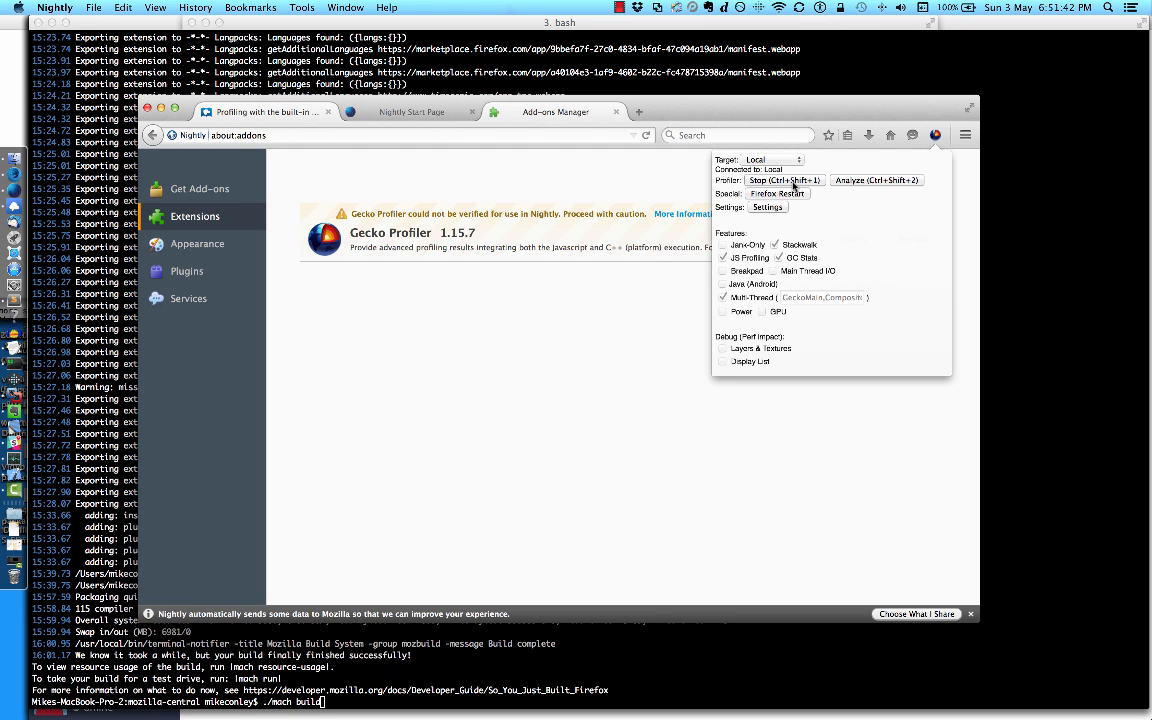
click(794, 182)
click(798, 182)
click(855, 181)
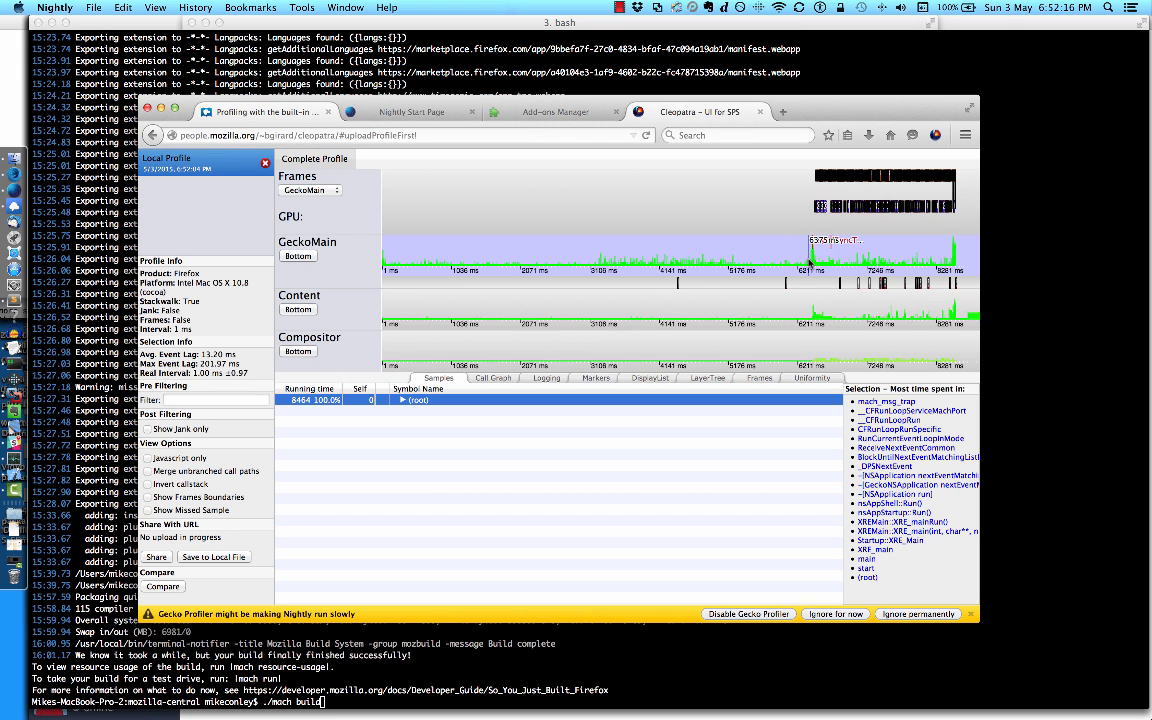
Step: Close the Nightly Start Page and Add-ons Manager tabs, and open a new tab beside the article and the profile
click(470, 112)
click(470, 112)
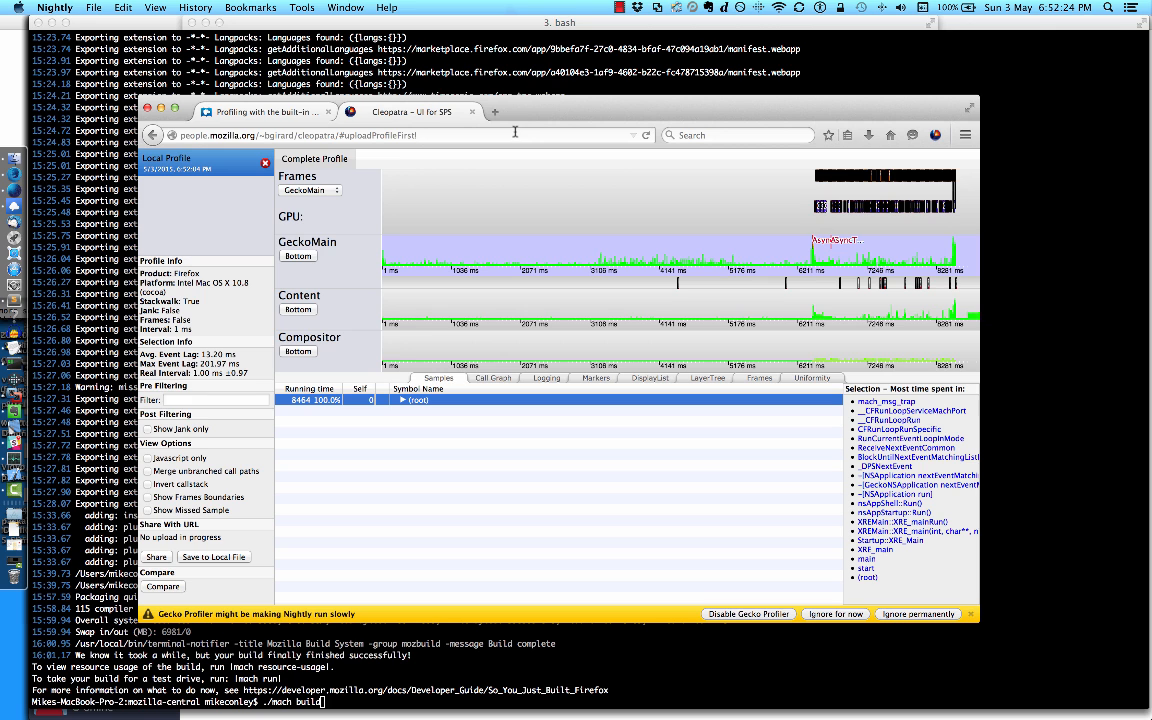
click(286, 119)
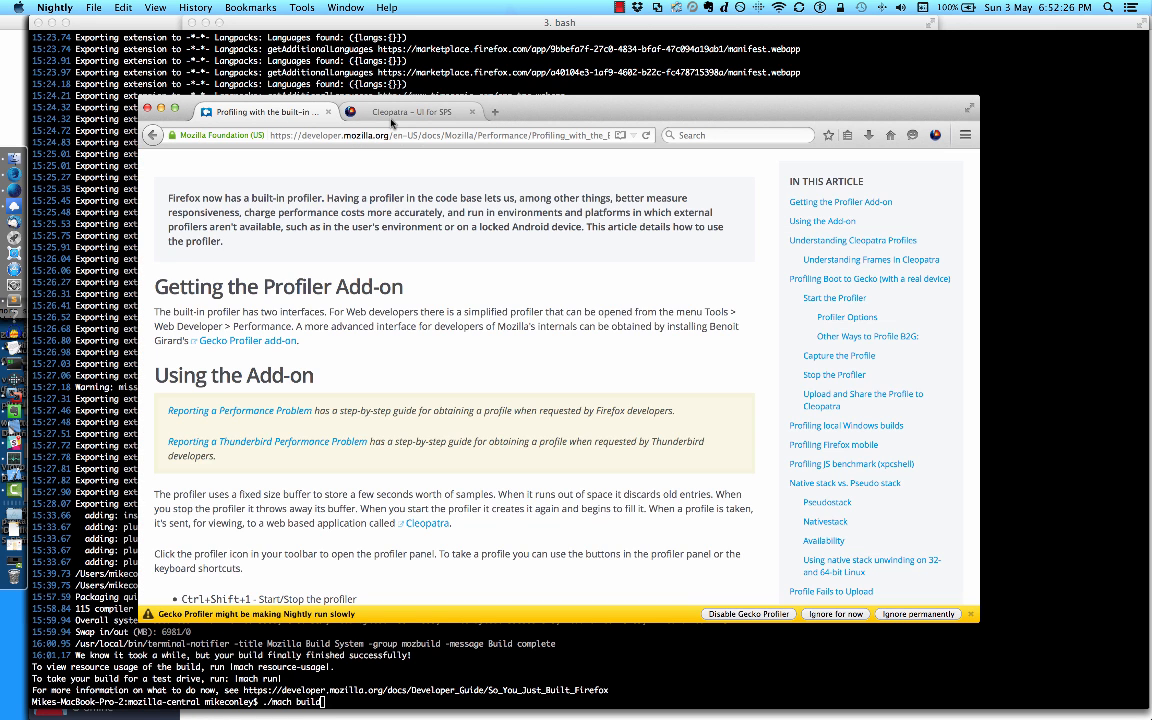
click(397, 120)
click(280, 115)
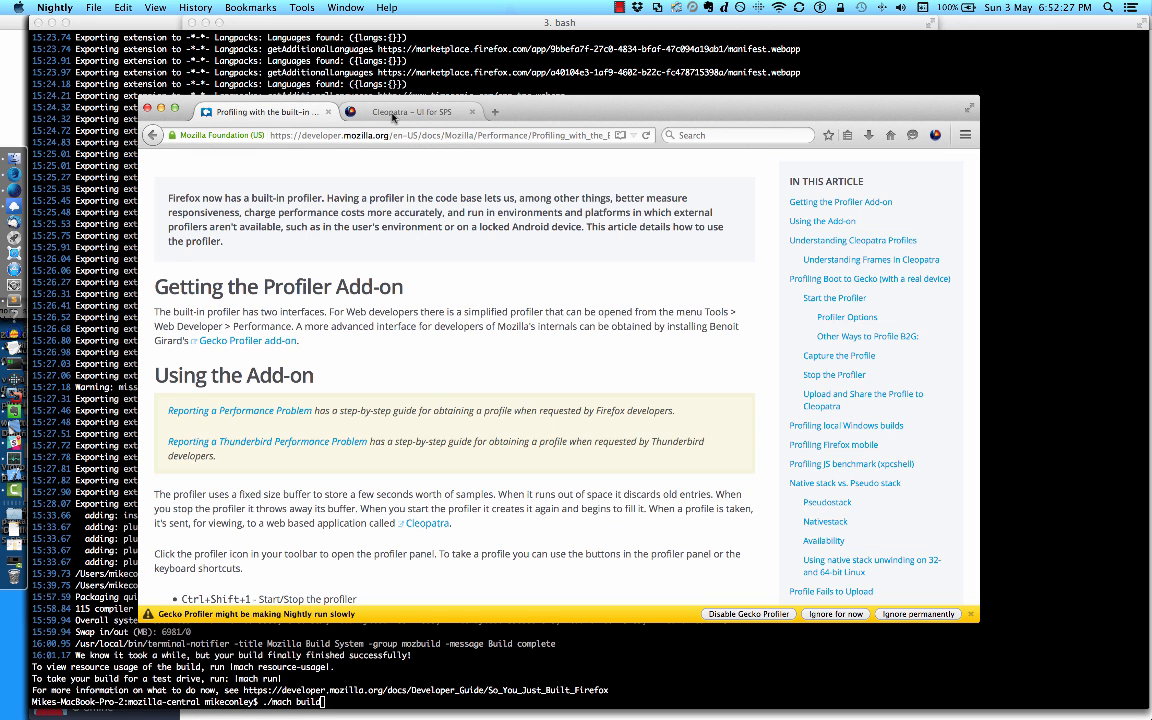
click(494, 112)
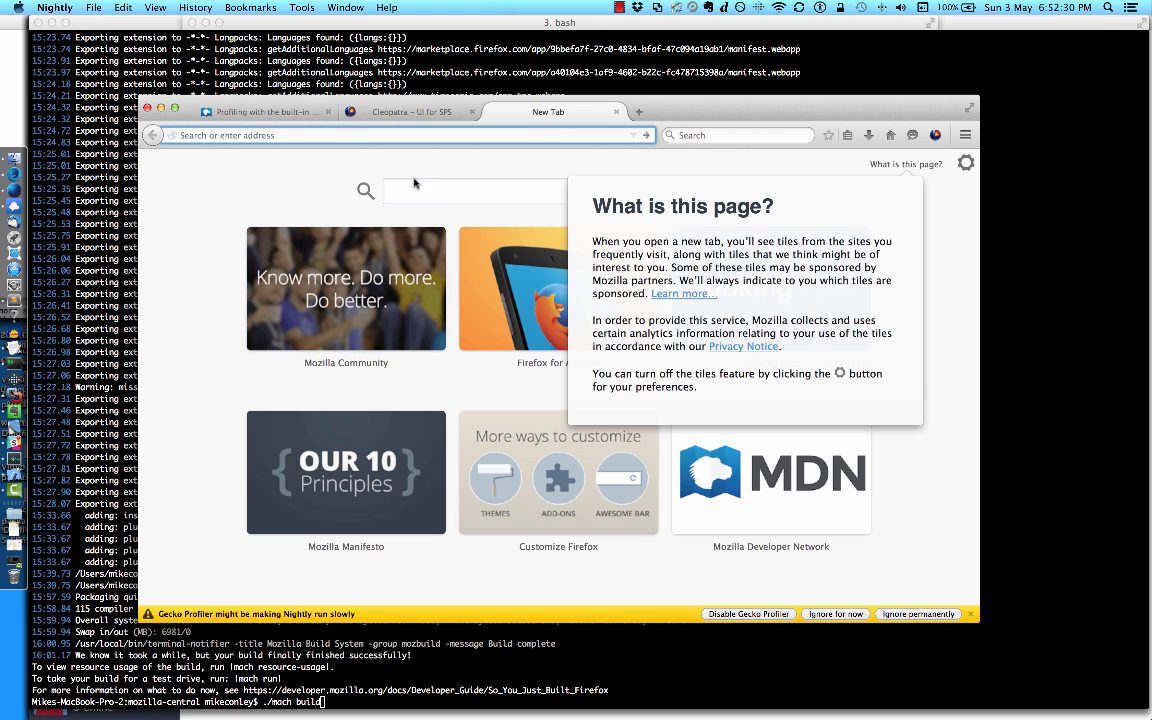
Step: Open the Mozilla Community page from the new tab's tiles and switch between the article, profile and Volunteer page tabs
click(956, 265)
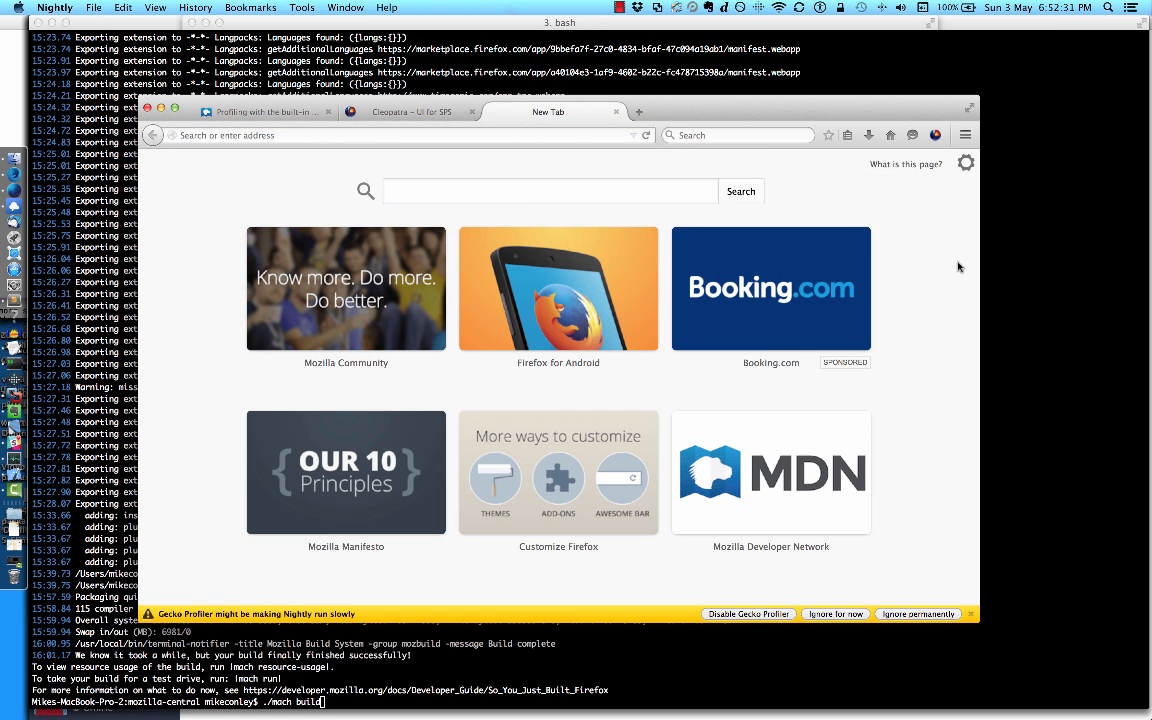
click(379, 279)
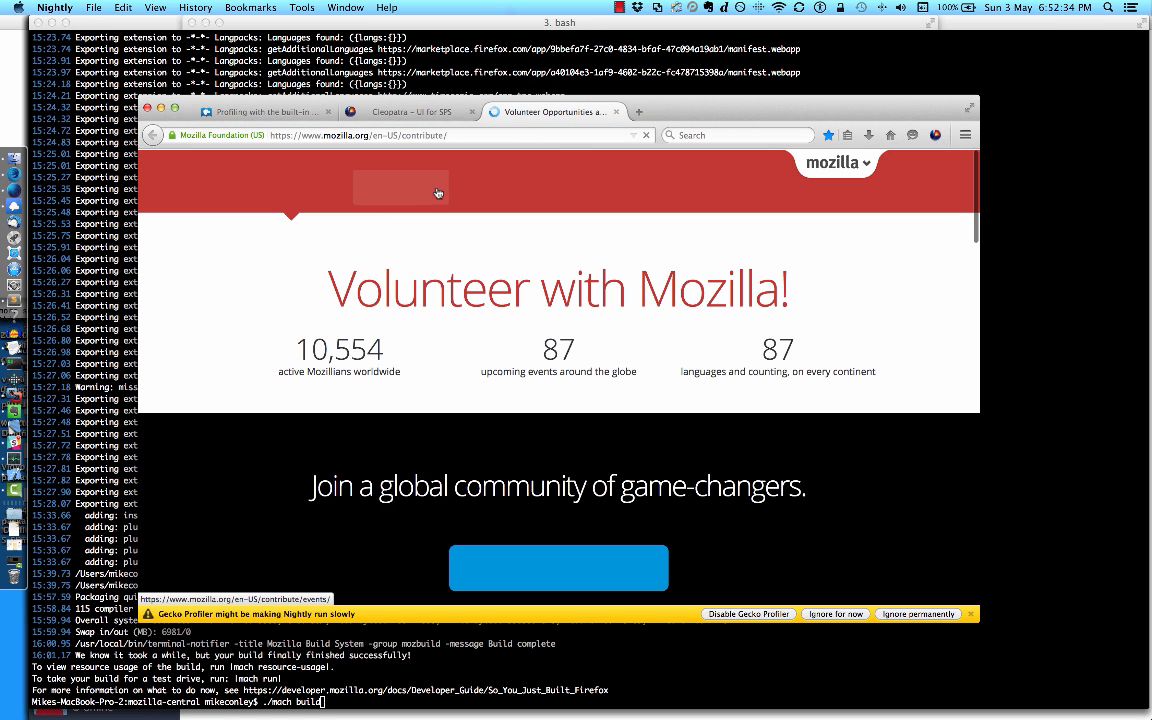
click(428, 115)
click(283, 114)
click(424, 114)
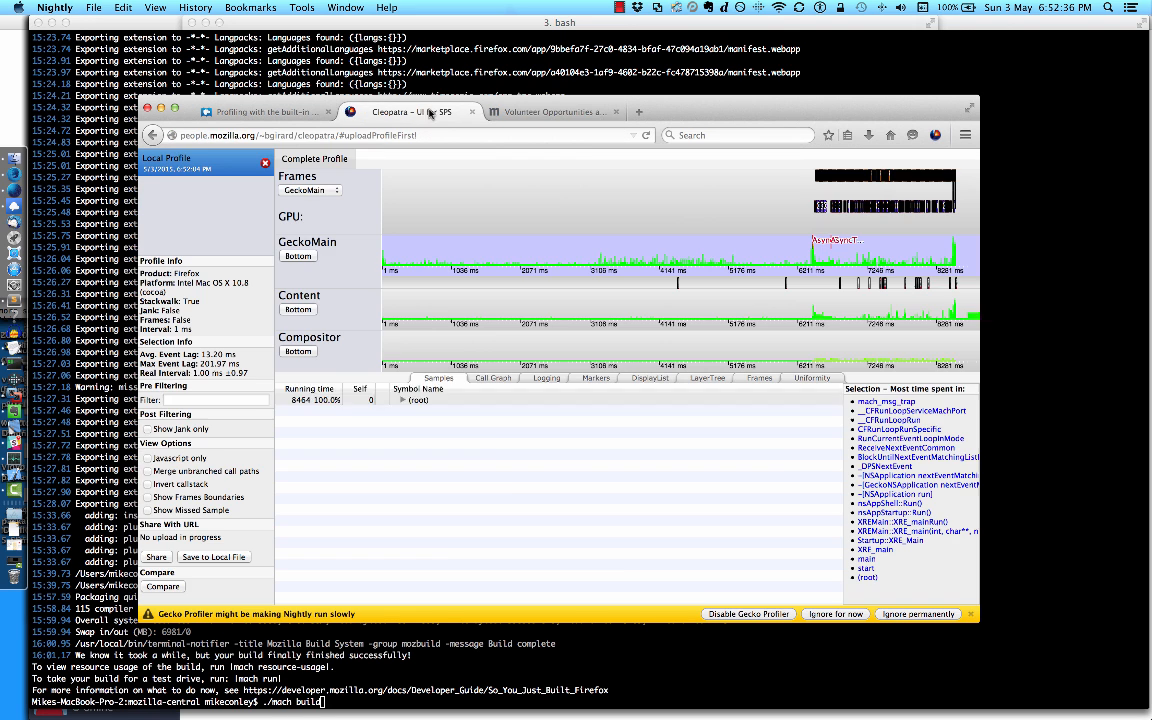
click(521, 115)
Step: Stop and restart the Gecko Profiler recording, and close its settings to return to the Volunteer page
click(932, 134)
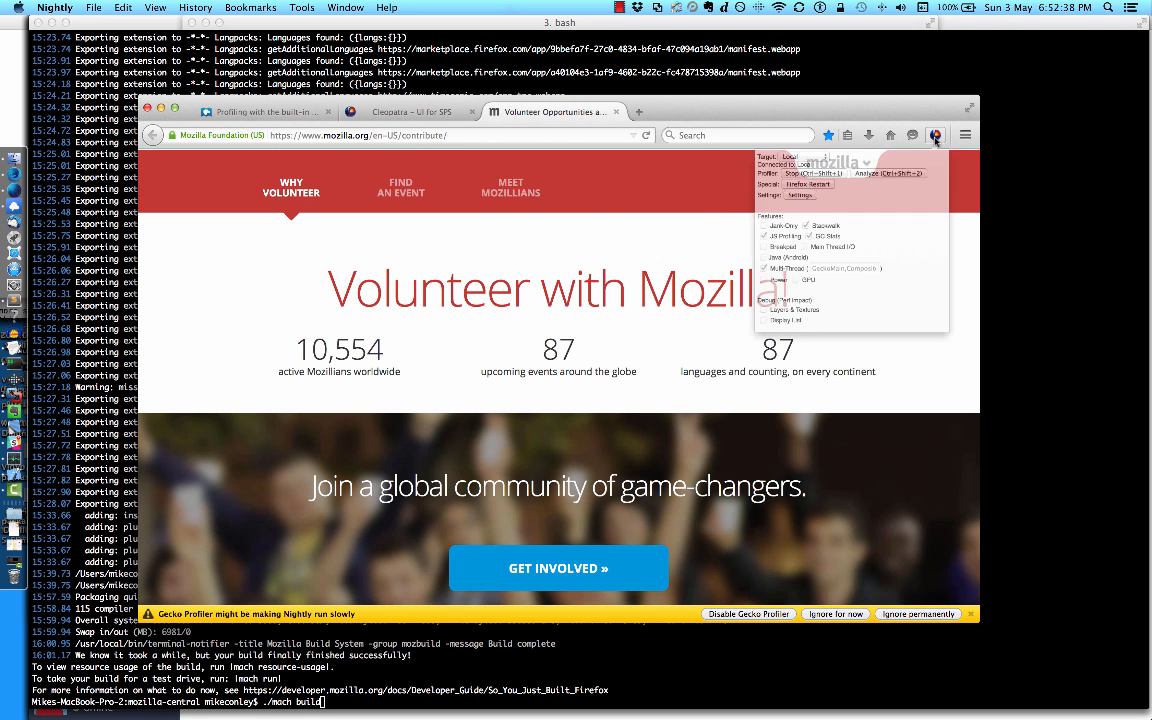
click(812, 179)
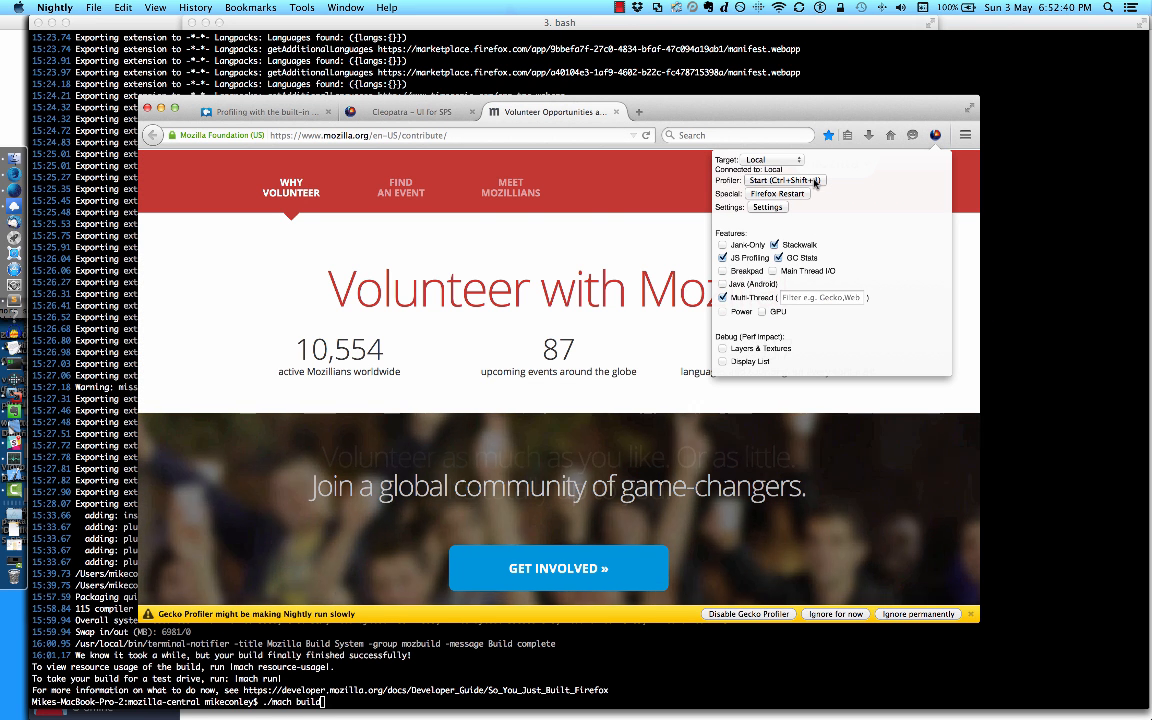
click(815, 183)
click(601, 241)
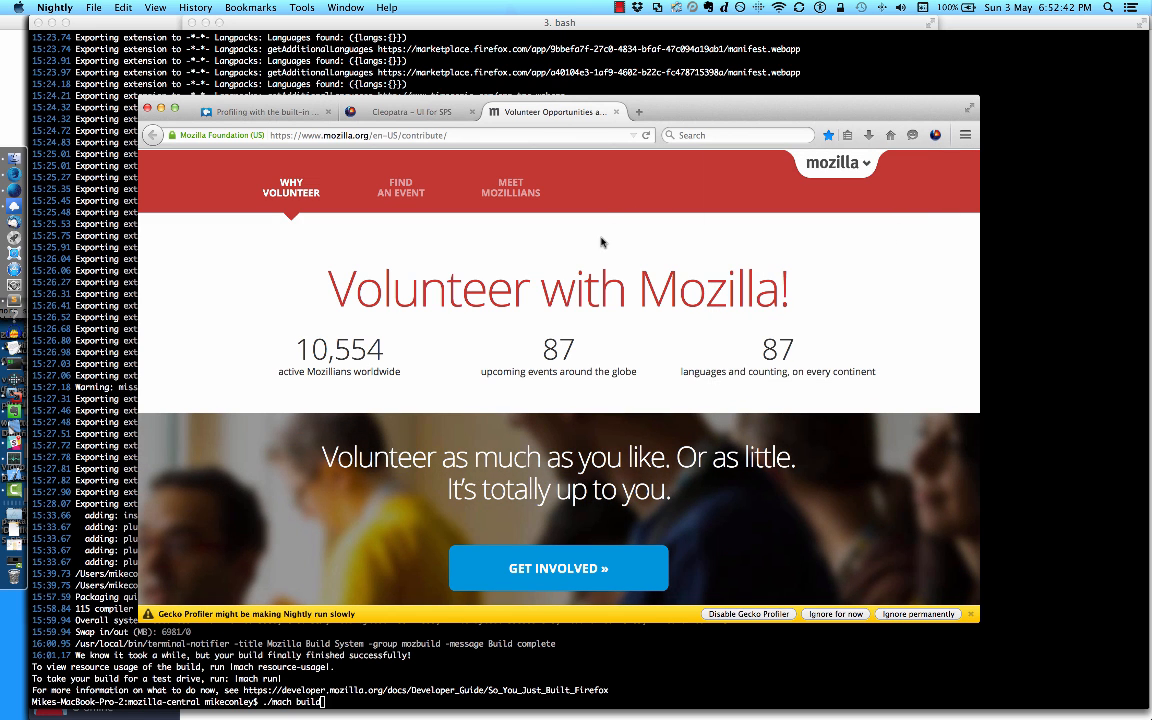
Step: Record repeated switches between the Cleopatra and Volunteer page tabs, and open the recorded profile for analysis
click(385, 113)
click(494, 113)
click(420, 113)
click(490, 110)
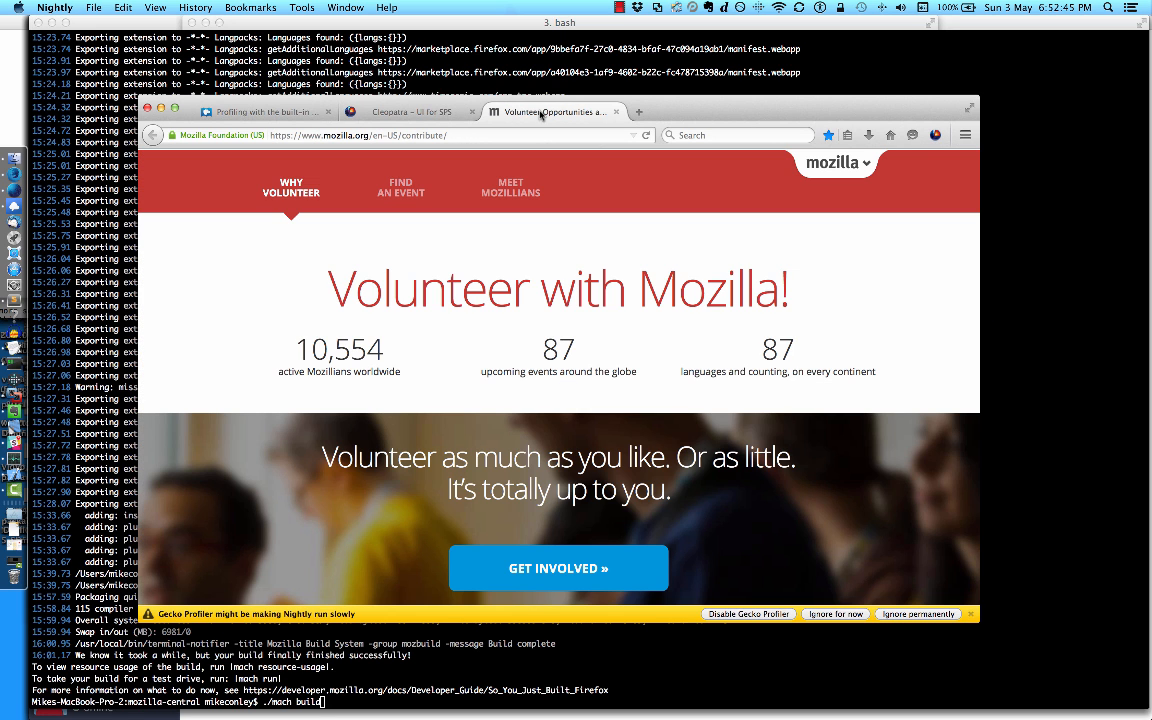
click(935, 134)
click(895, 182)
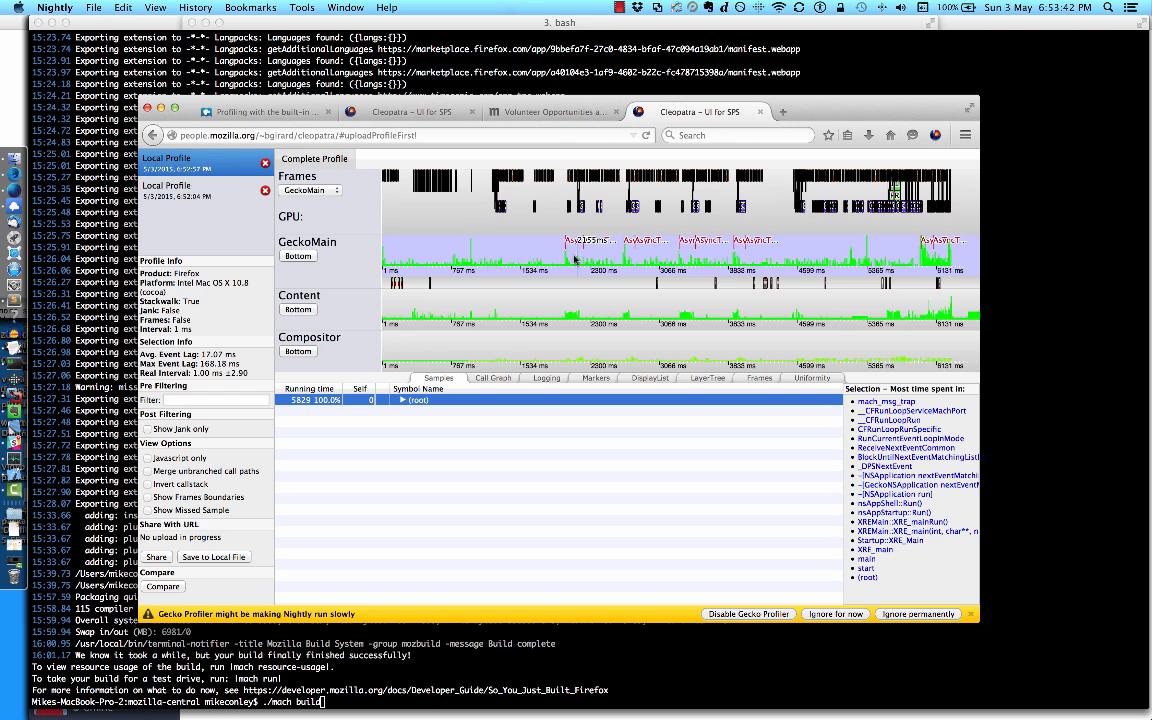
Step: Zoom the GeckoMain timeline into the first AsyncTabSwitch section, sample range 2004 to 2316, and point out the Content thread
drag(564, 258, 592, 258)
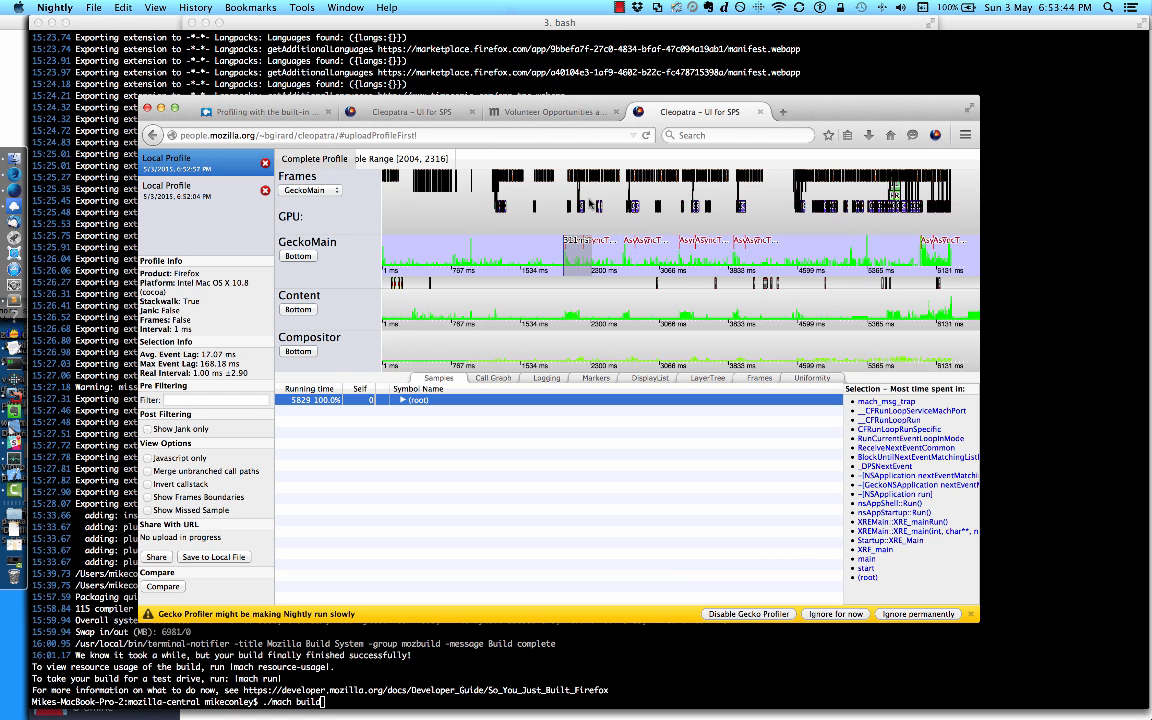
click(441, 161)
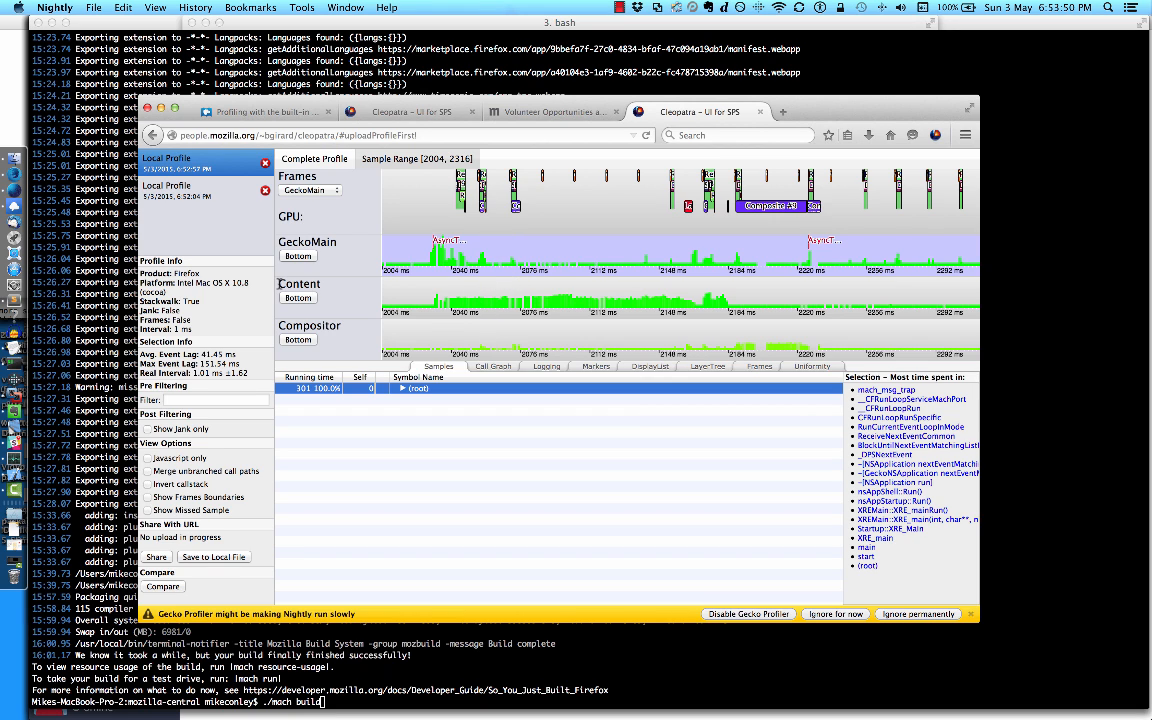
drag(279, 284, 314, 284)
click(314, 284)
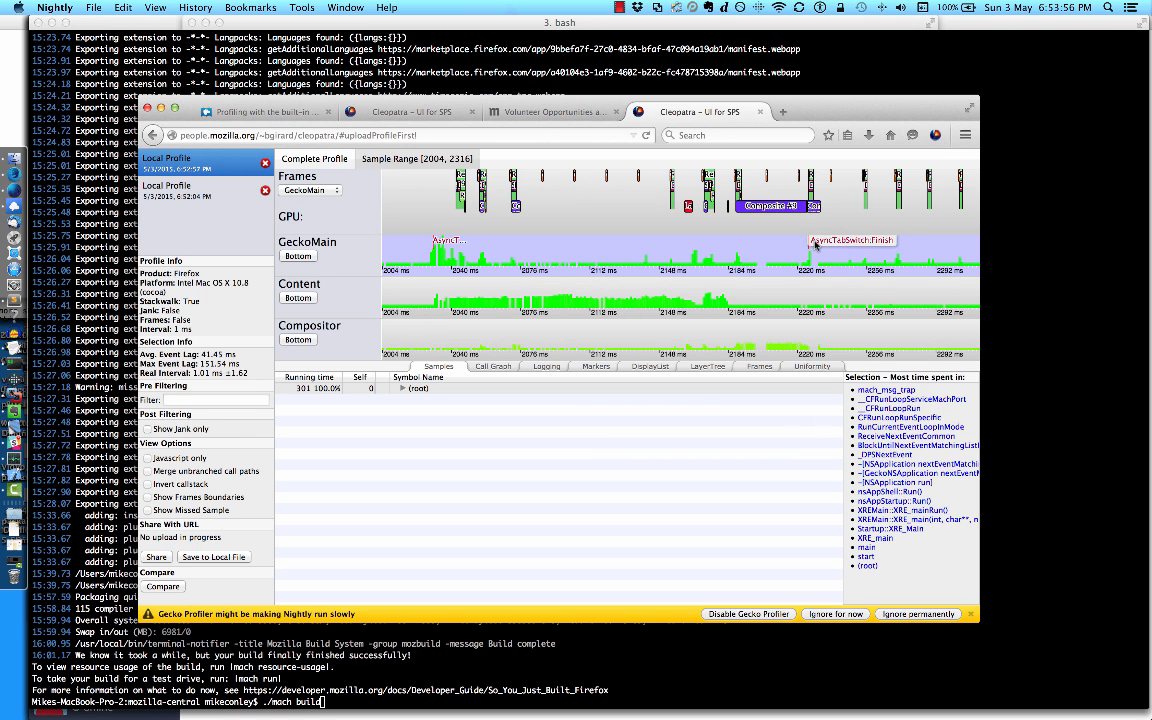
Step: Inspect the Content thread's call stack at a sample early in the range, and return to the GeckoMain thread
click(492, 308)
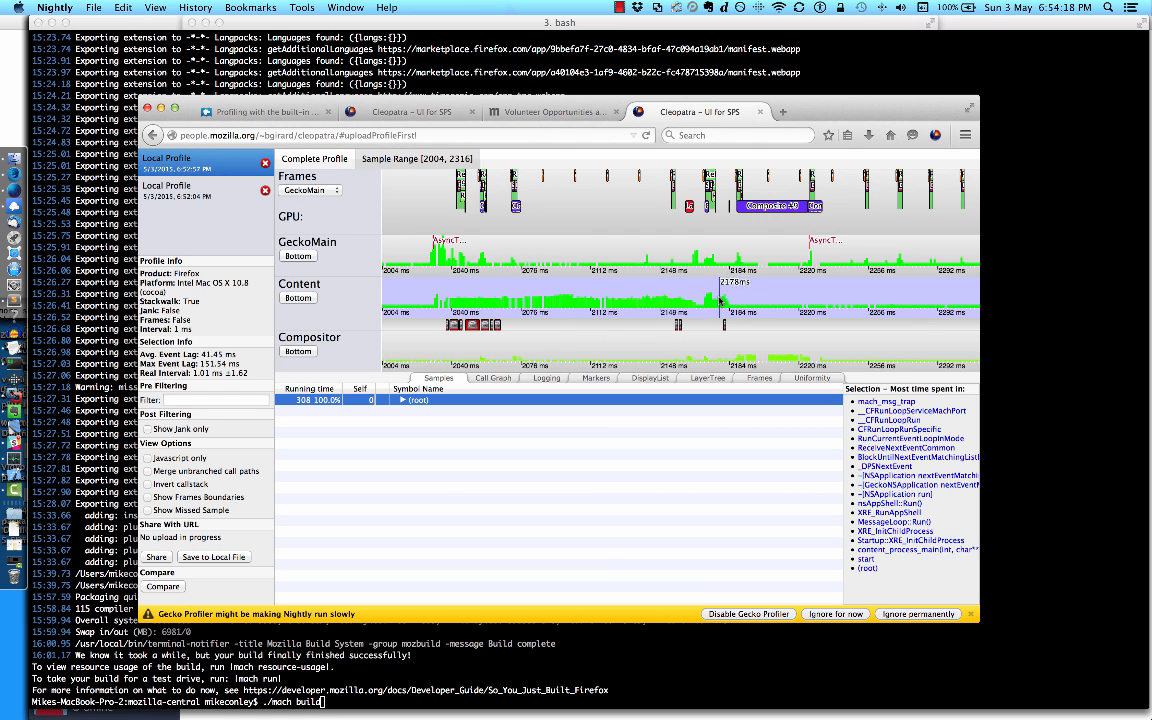
click(484, 304)
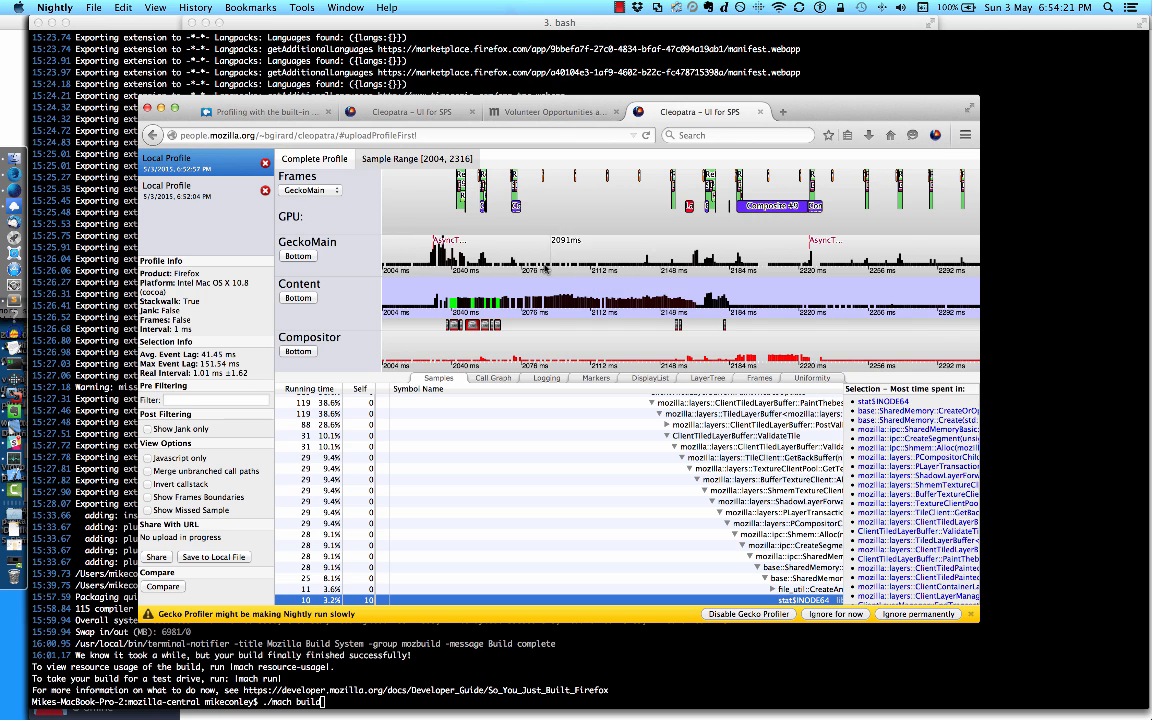
click(452, 262)
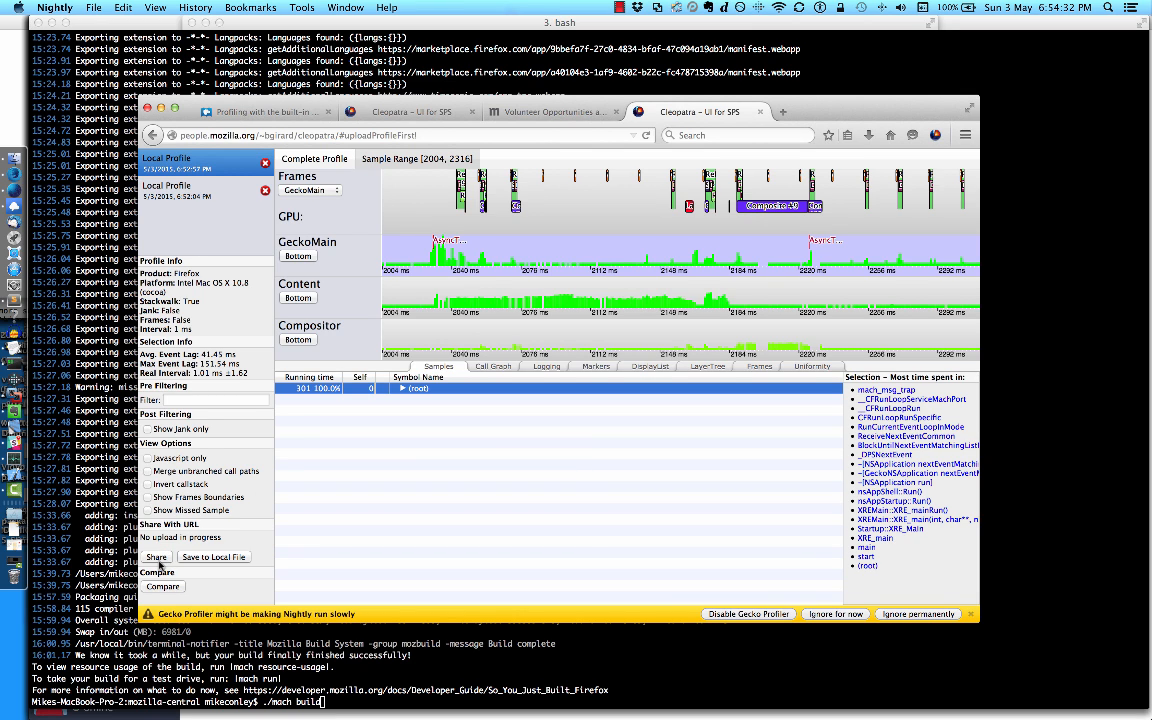
Step: Share the profile by accepting the public upload notice, and copy the link to the uploaded profile
click(157, 558)
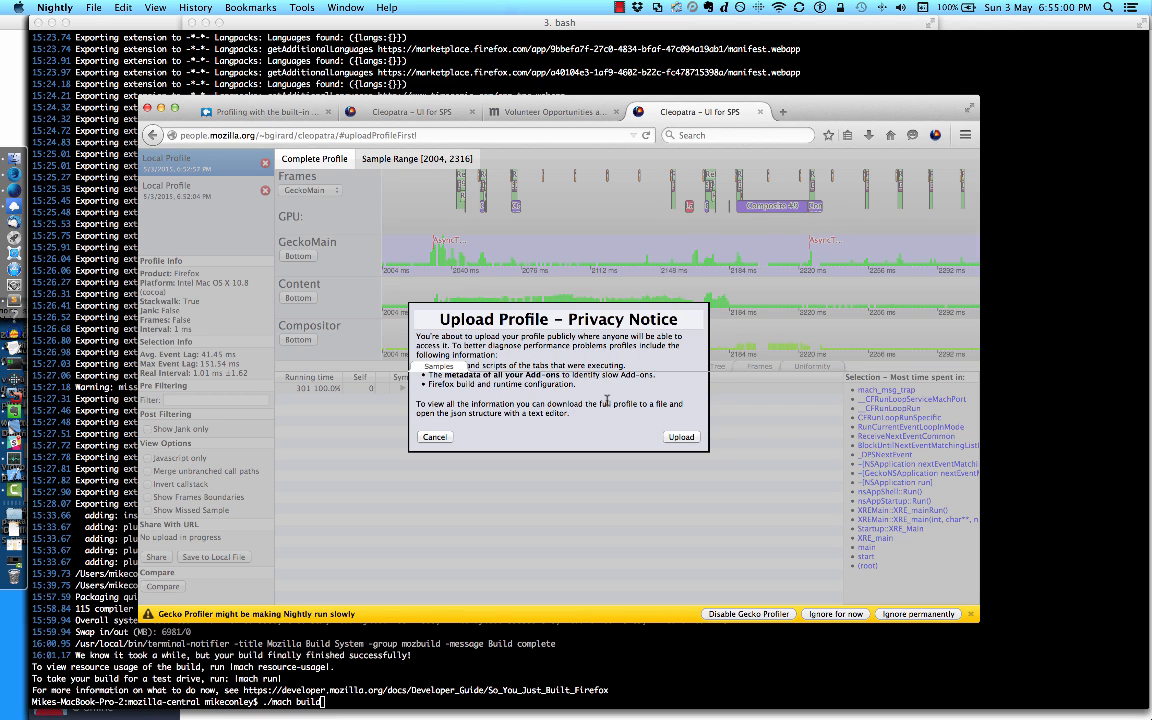
click(692, 434)
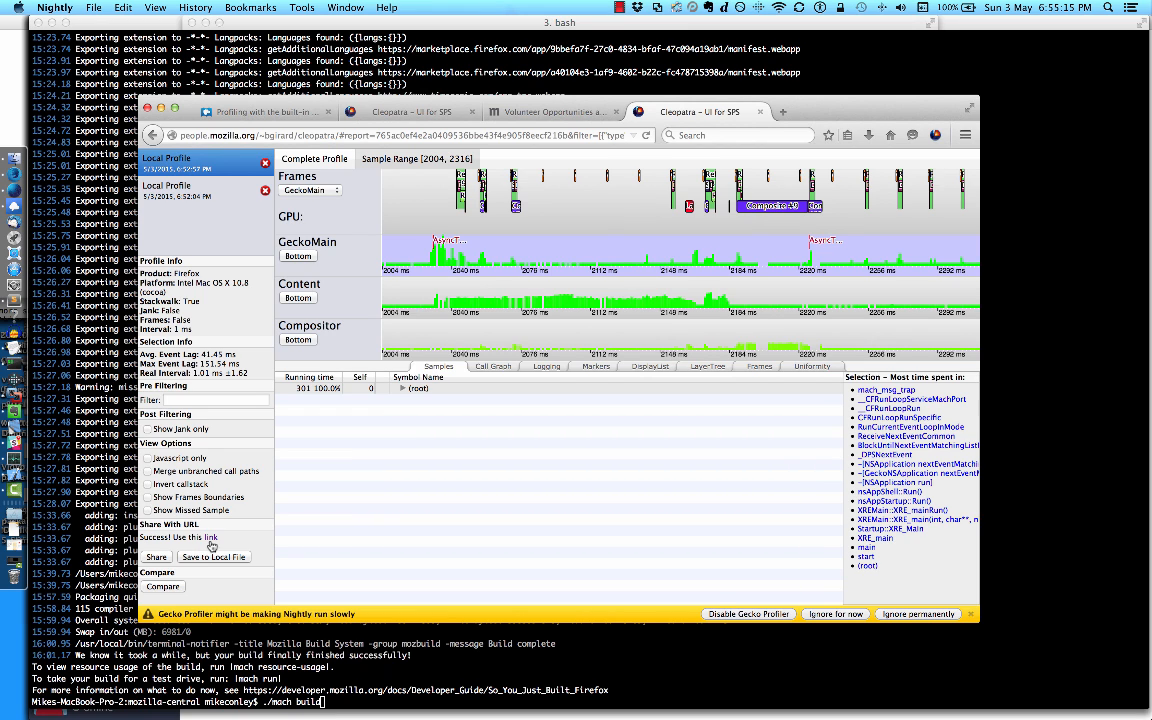
right_click(212, 539)
click(274, 619)
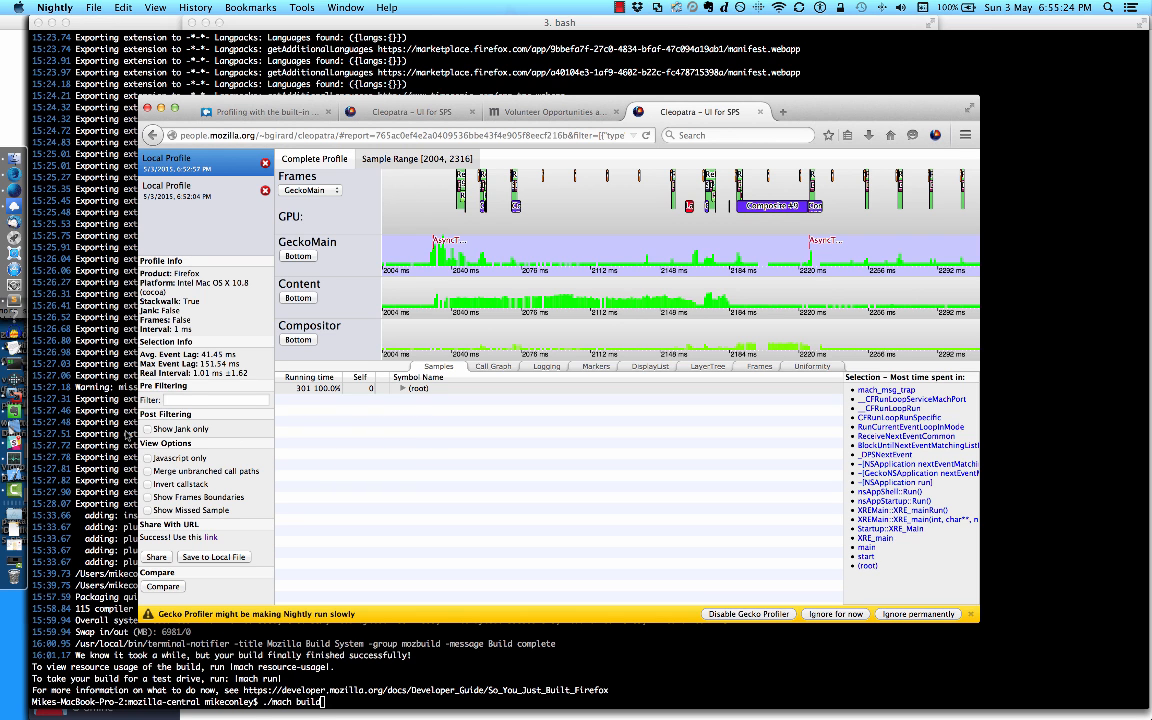
Step: Switch to Evernote, open the Bugzilla page linked from the Bug 1135719 note, and read through the bug's comments
click(50, 305)
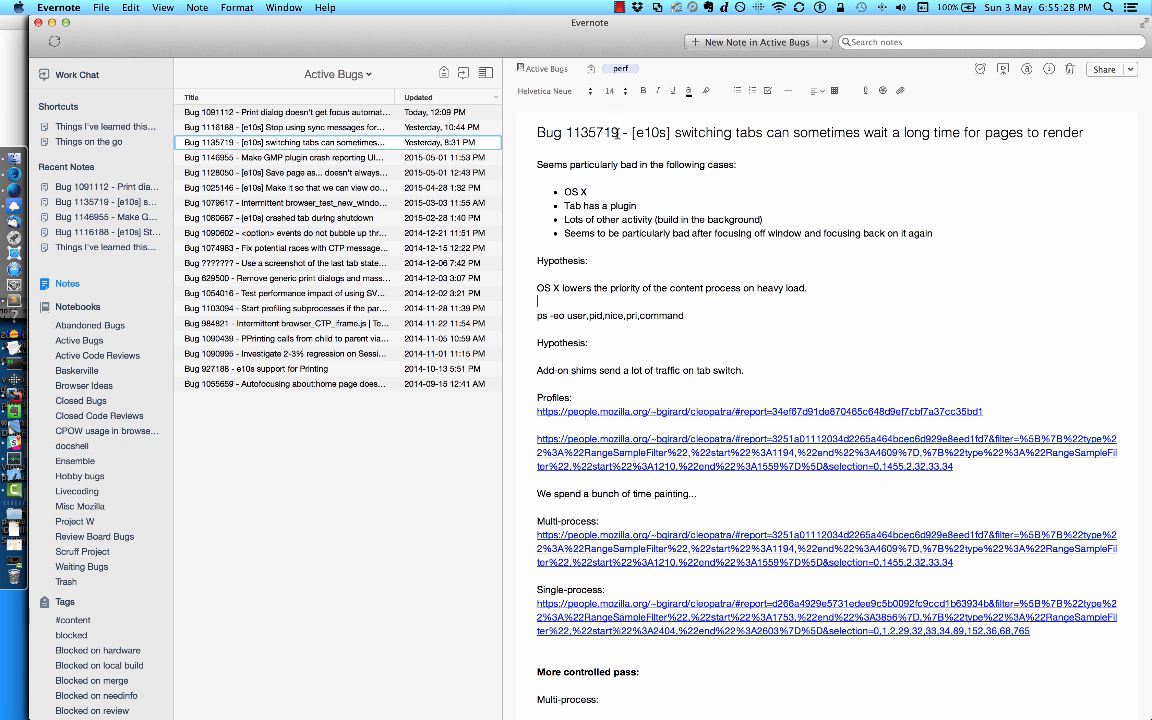
click(1049, 69)
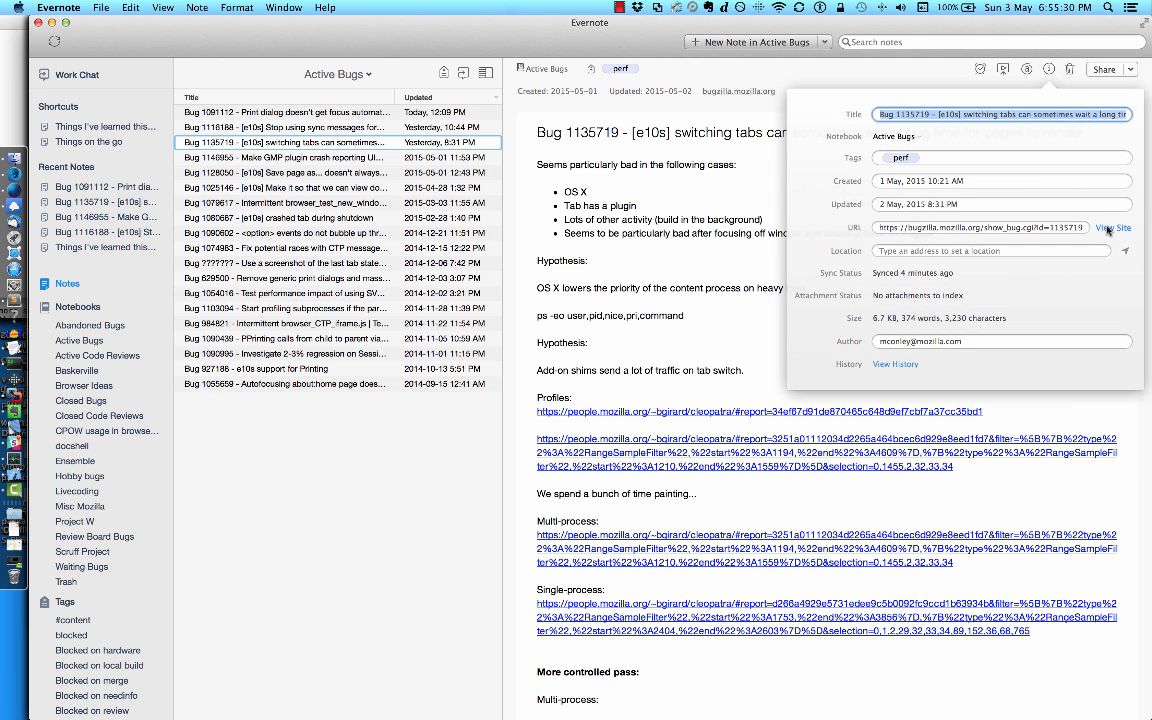
click(998, 207)
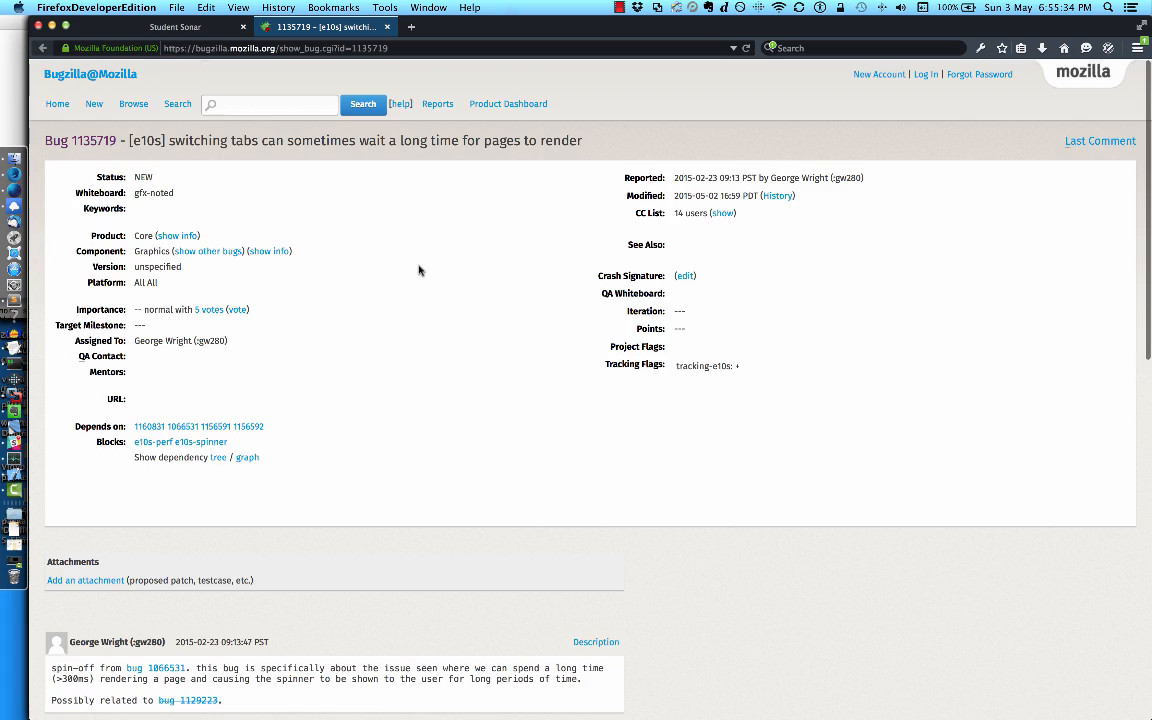
scroll(419, 270, down, 15)
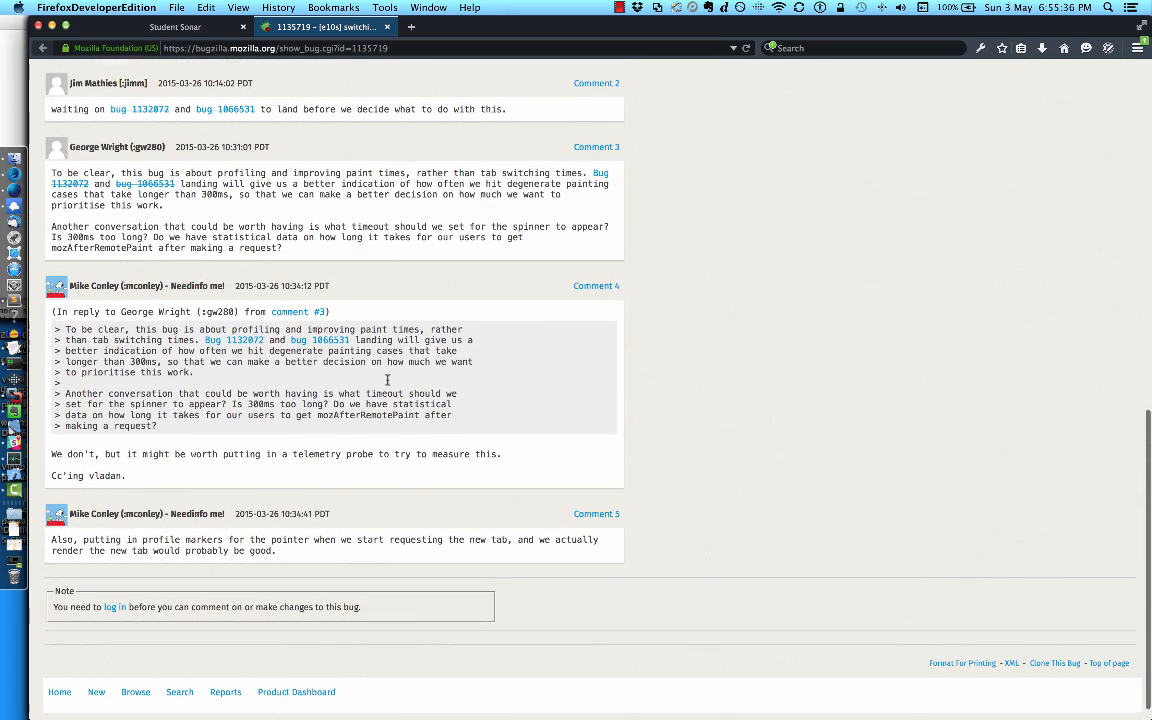
scroll(387, 380, down, 2)
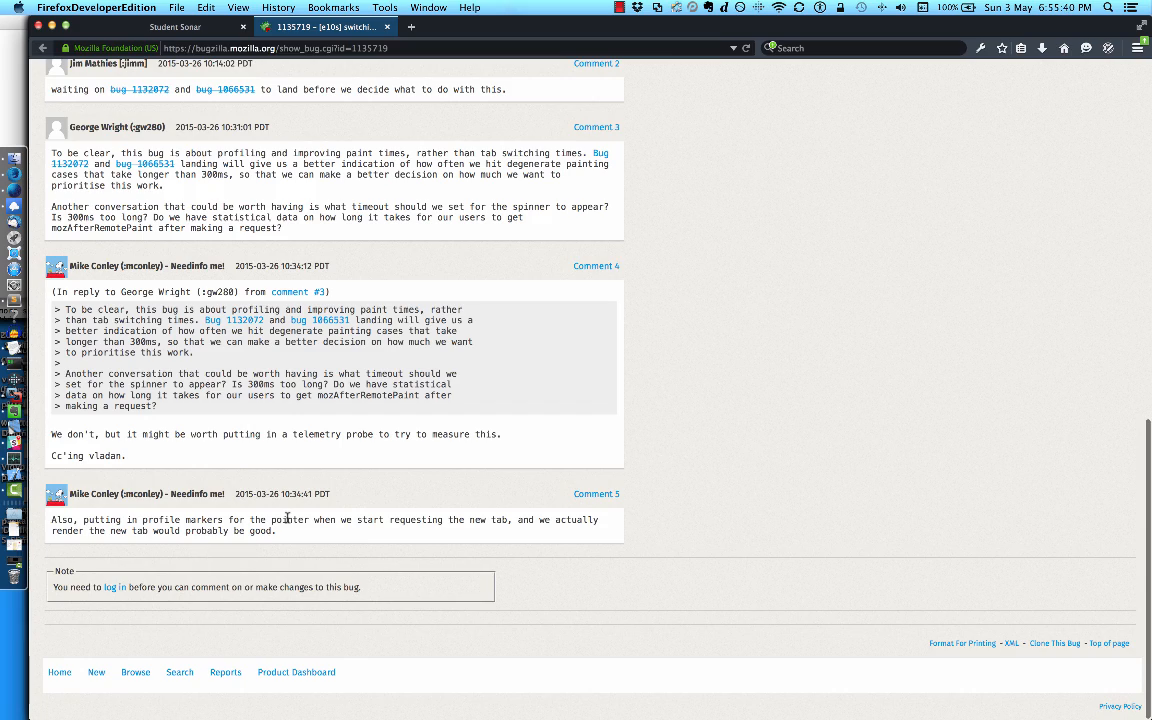
scroll(287, 518, up, 15)
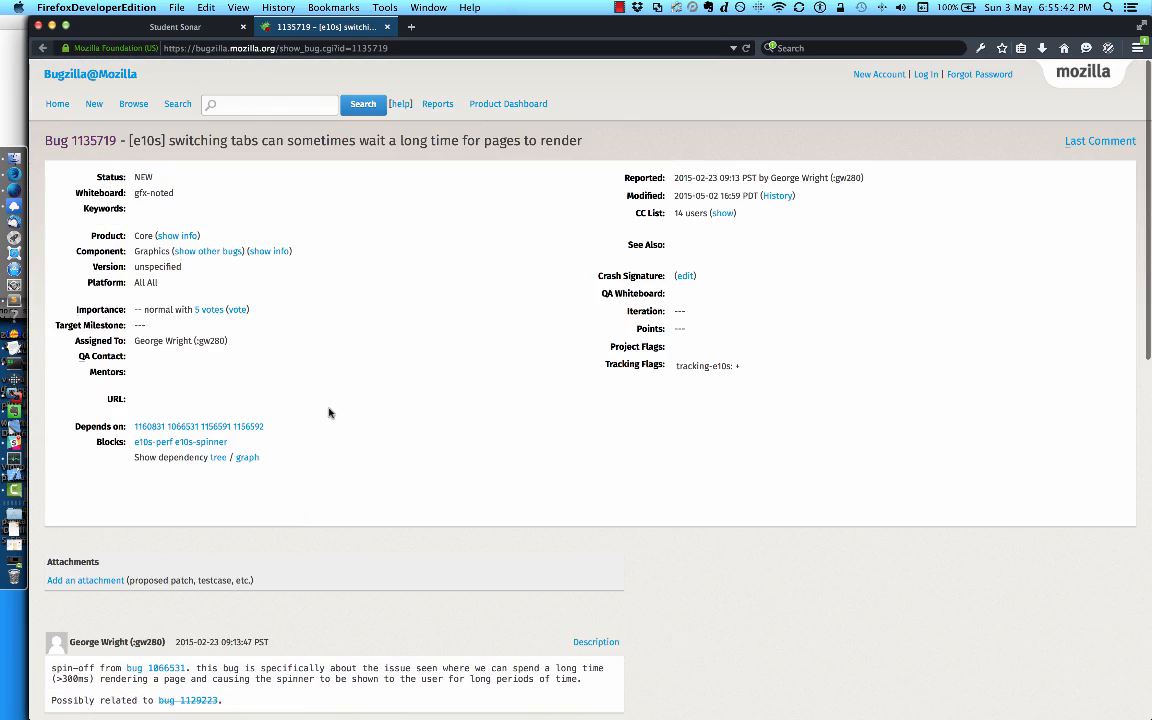
scroll(330, 412, down, 15)
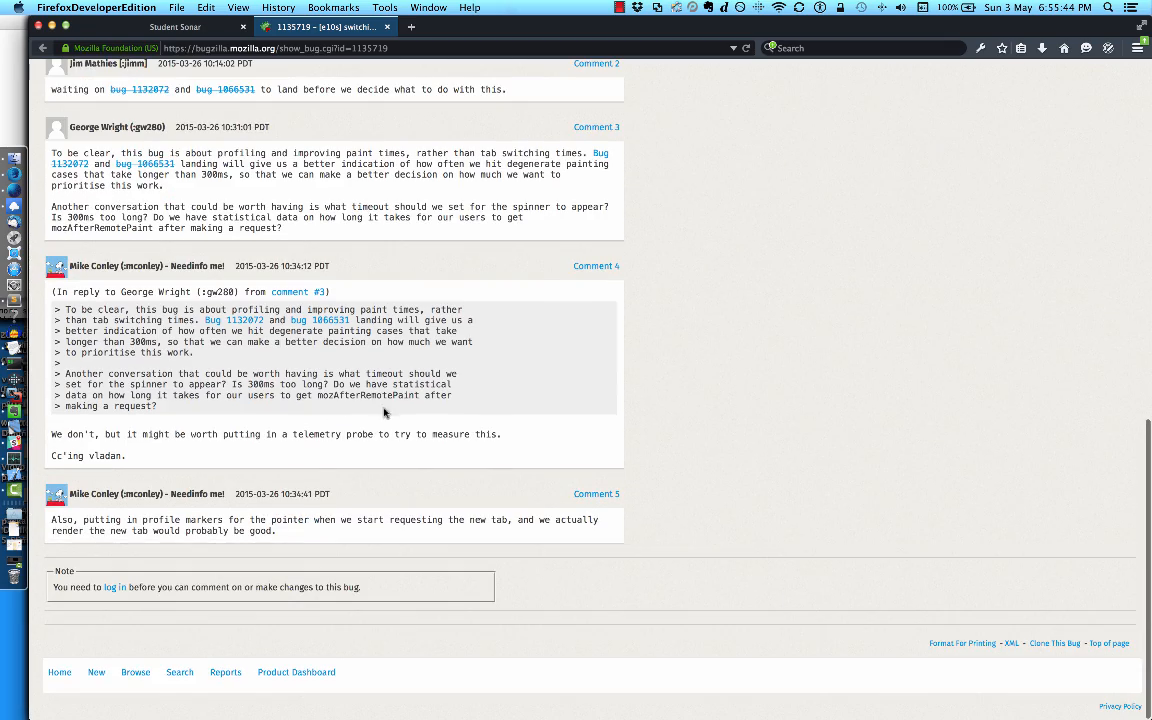
Step: Switch back to the profile in Nightly and view the options for saving it to a local file, then cancel
key(super+Tab)
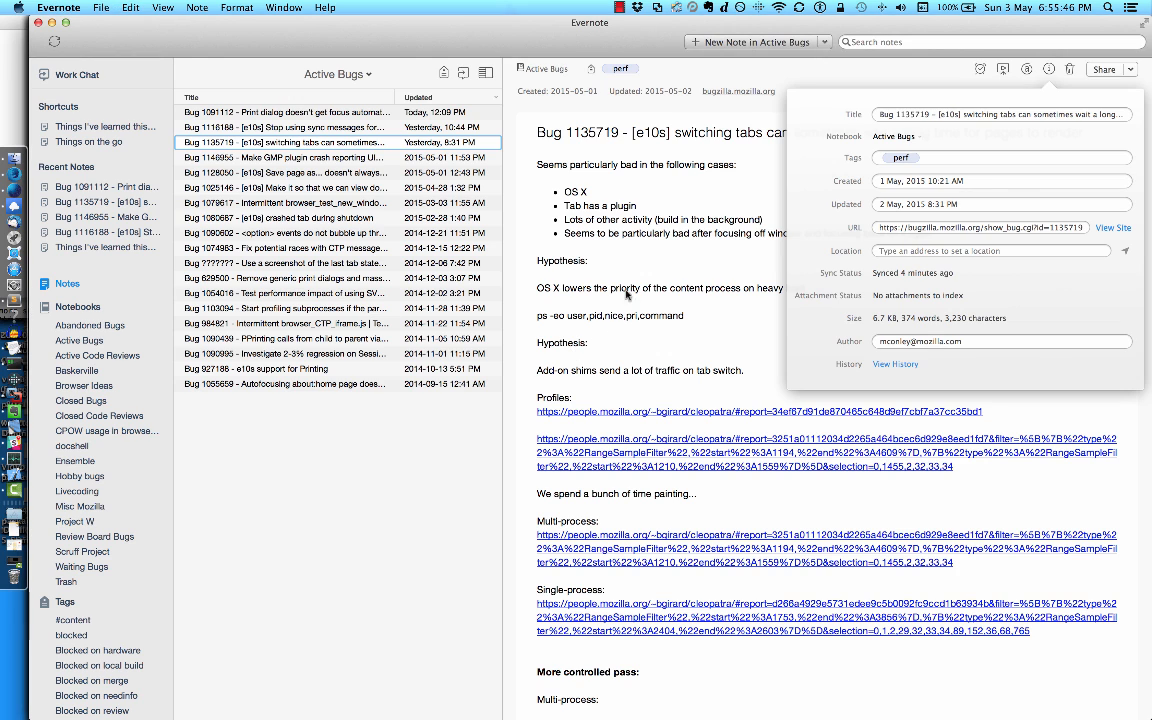
click(30, 215)
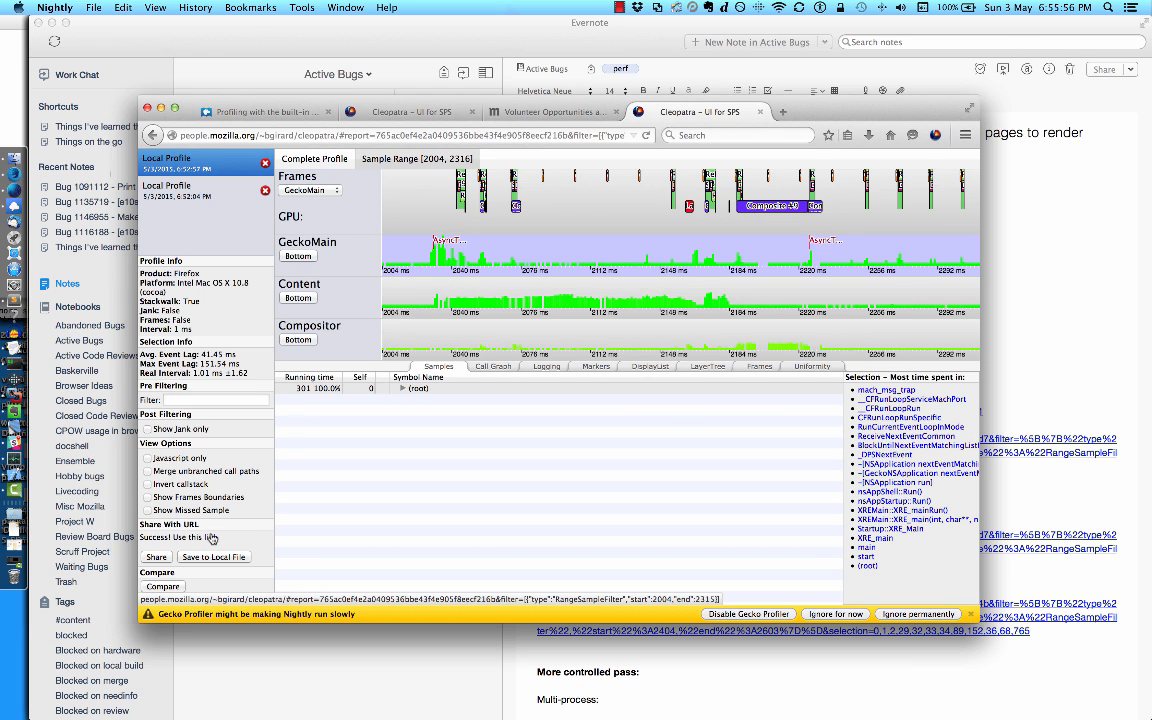
click(205, 557)
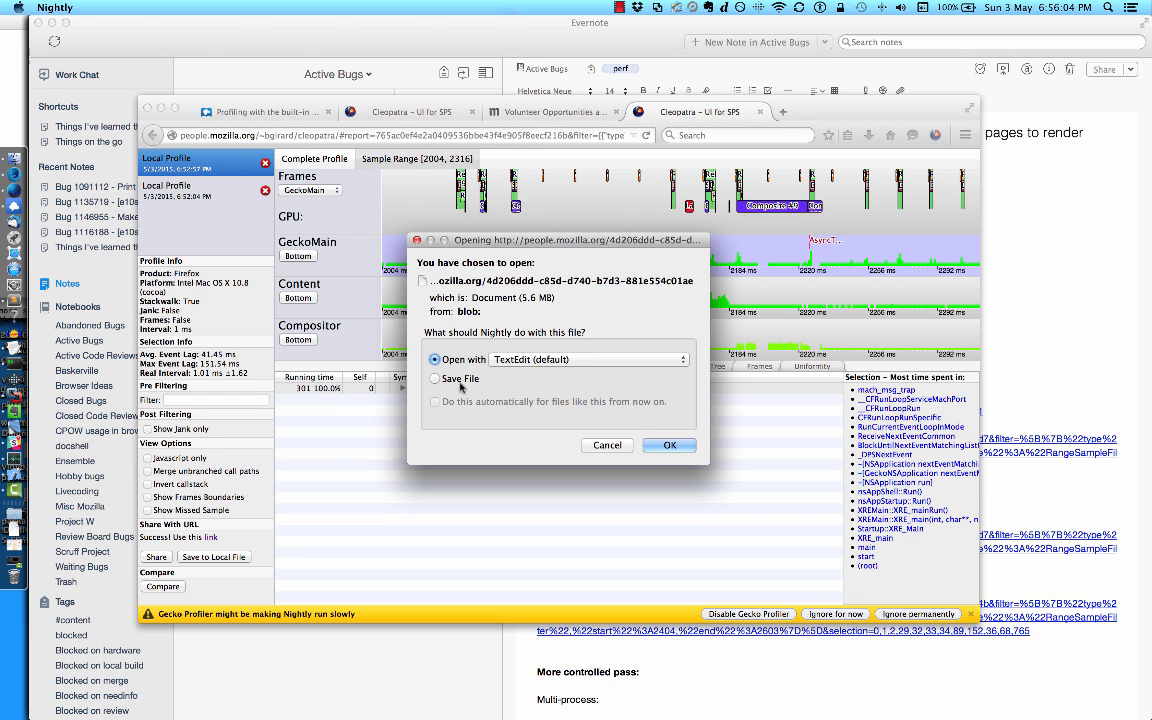
click(607, 446)
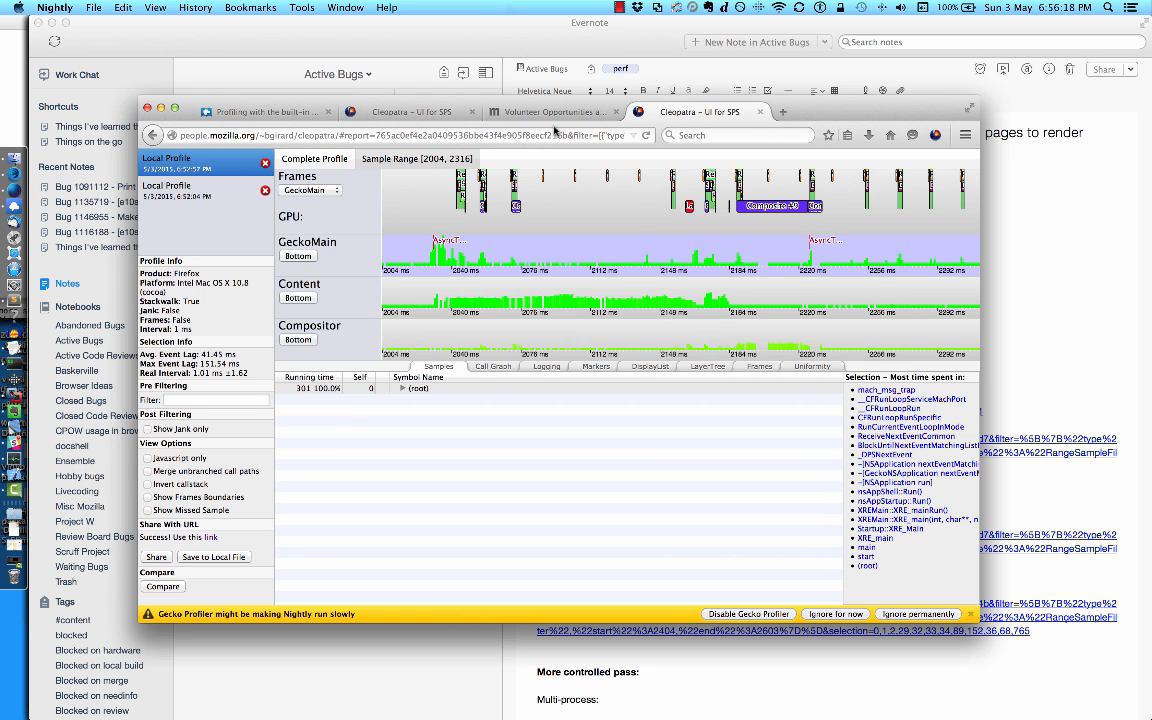
Step: Load cnn.com in a new tab, continue allowing Adobe Flash on it, and scroll the page
key(super+t)
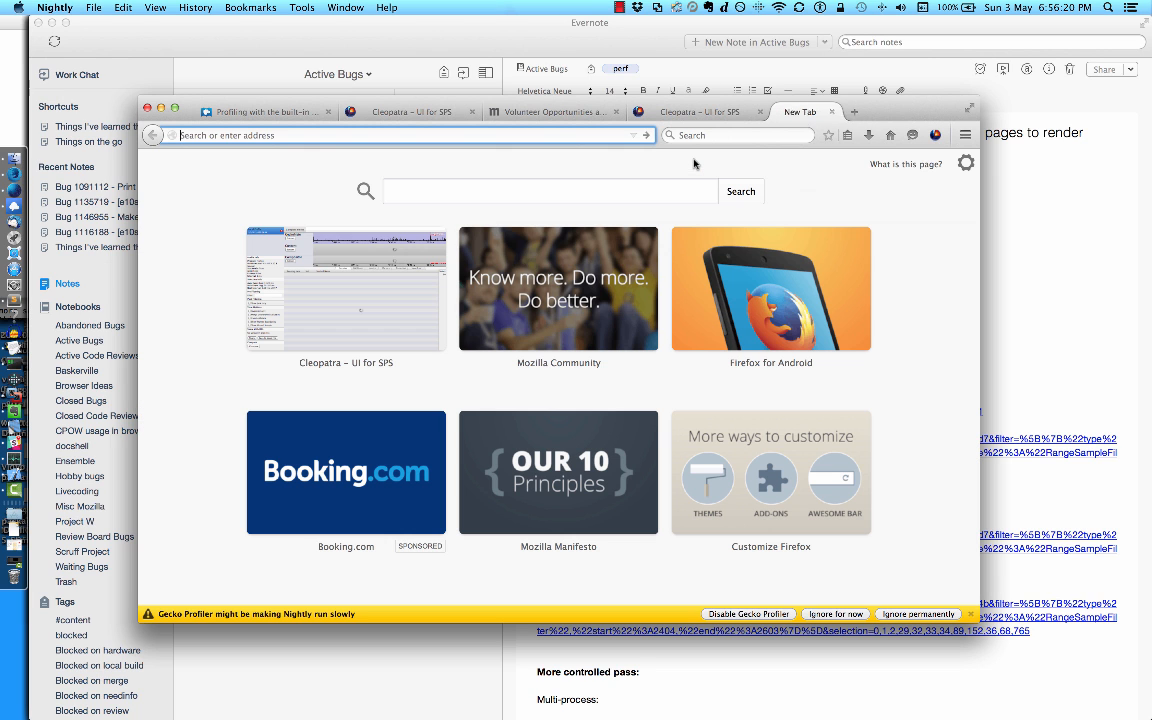
text(cnn.com)
key(Return)
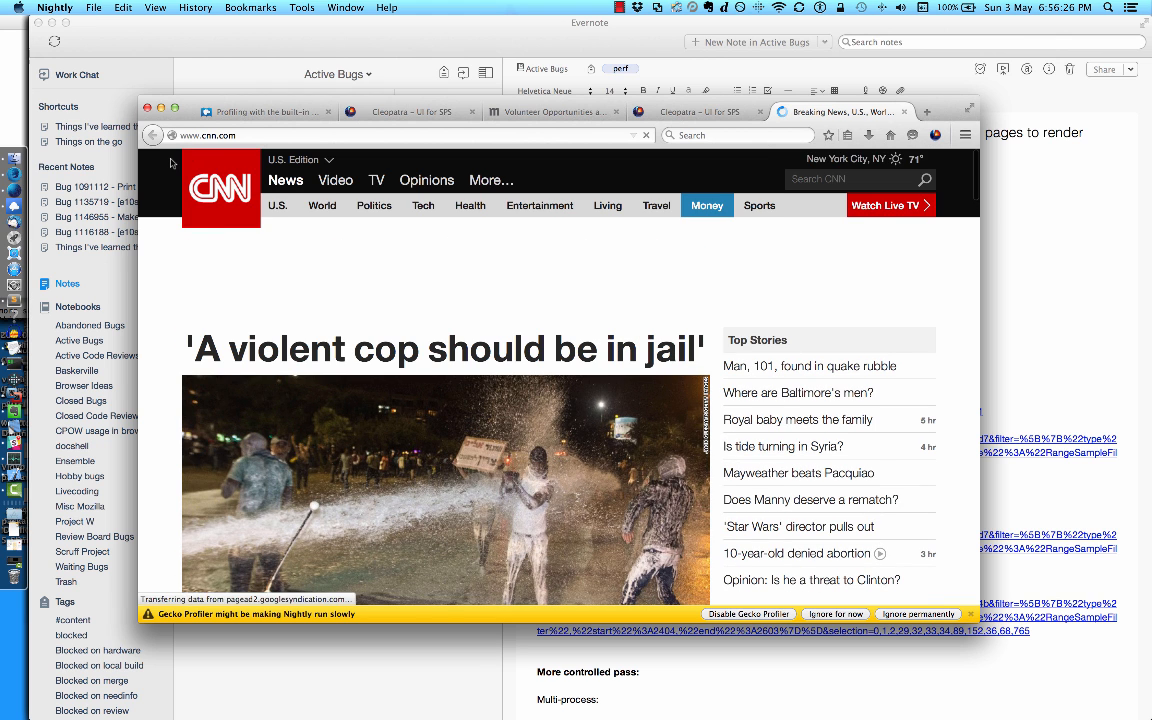
click(171, 140)
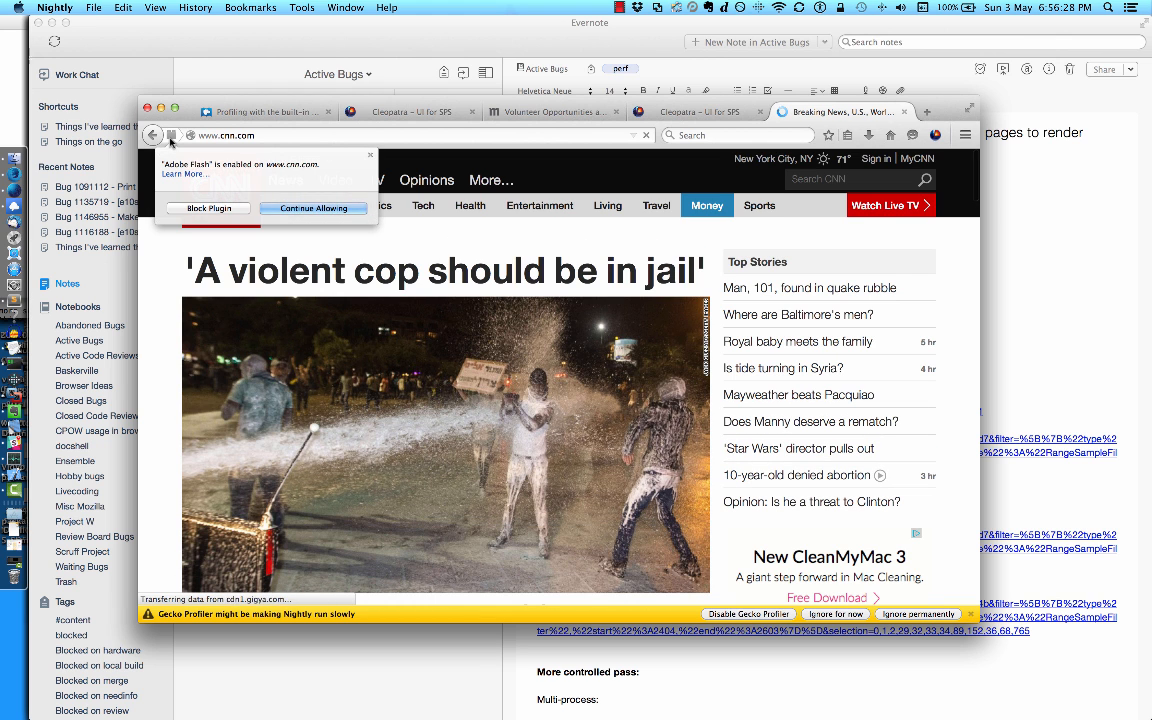
click(313, 208)
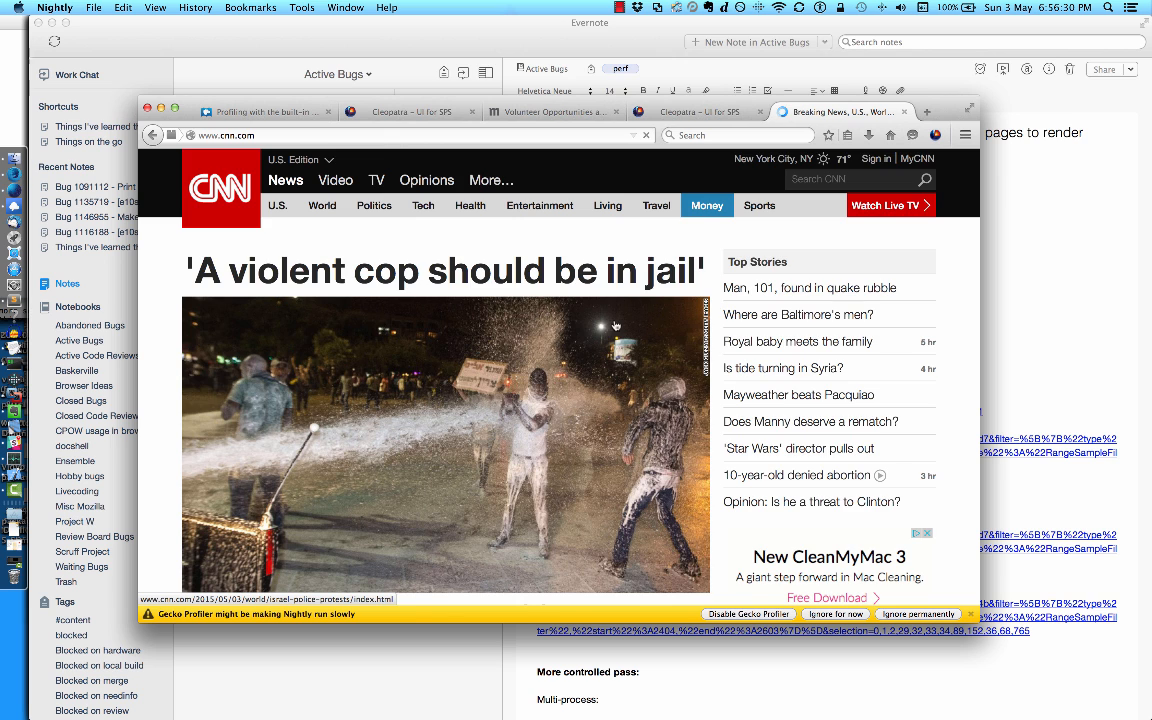
scroll(580, 265, down, 1)
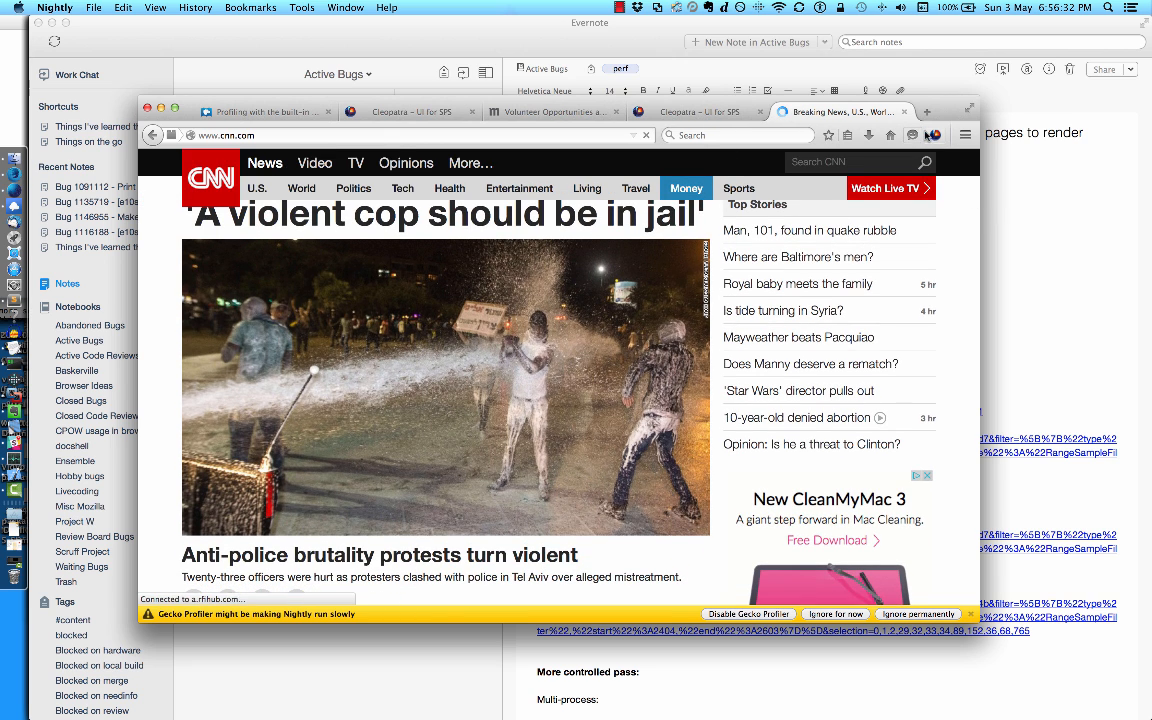
Step: Open the profile recorded during the cnn.com page load for analysis from the Gecko Profiler
click(935, 134)
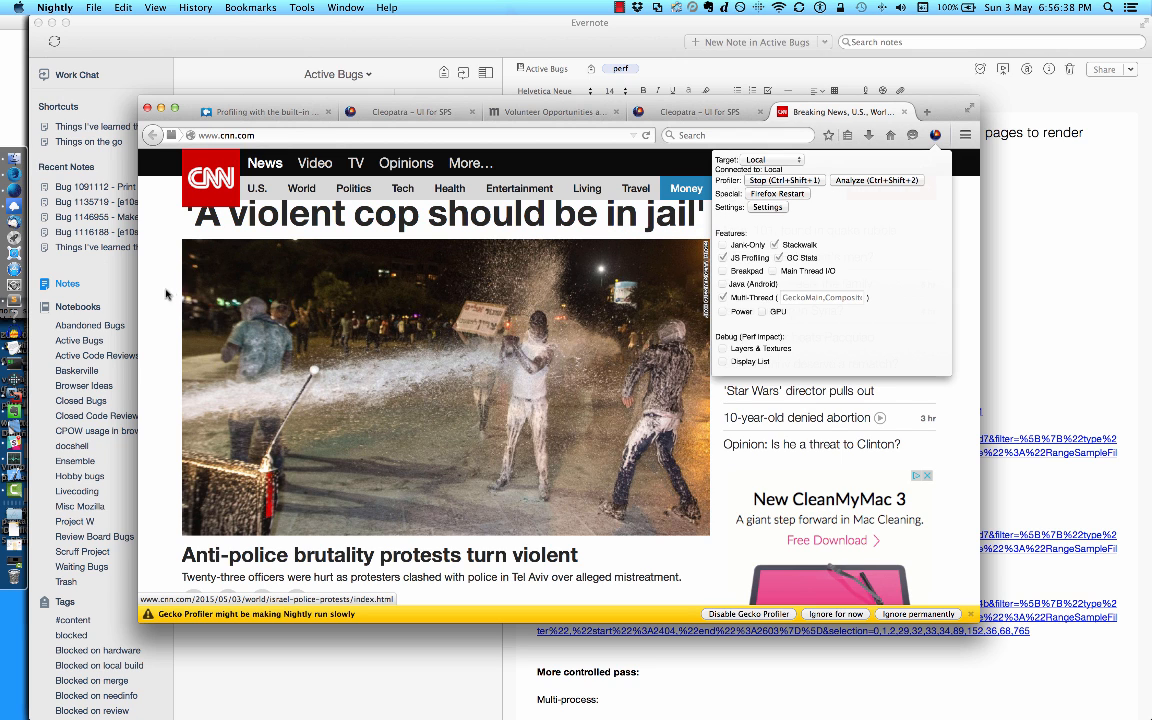
click(155, 291)
click(940, 134)
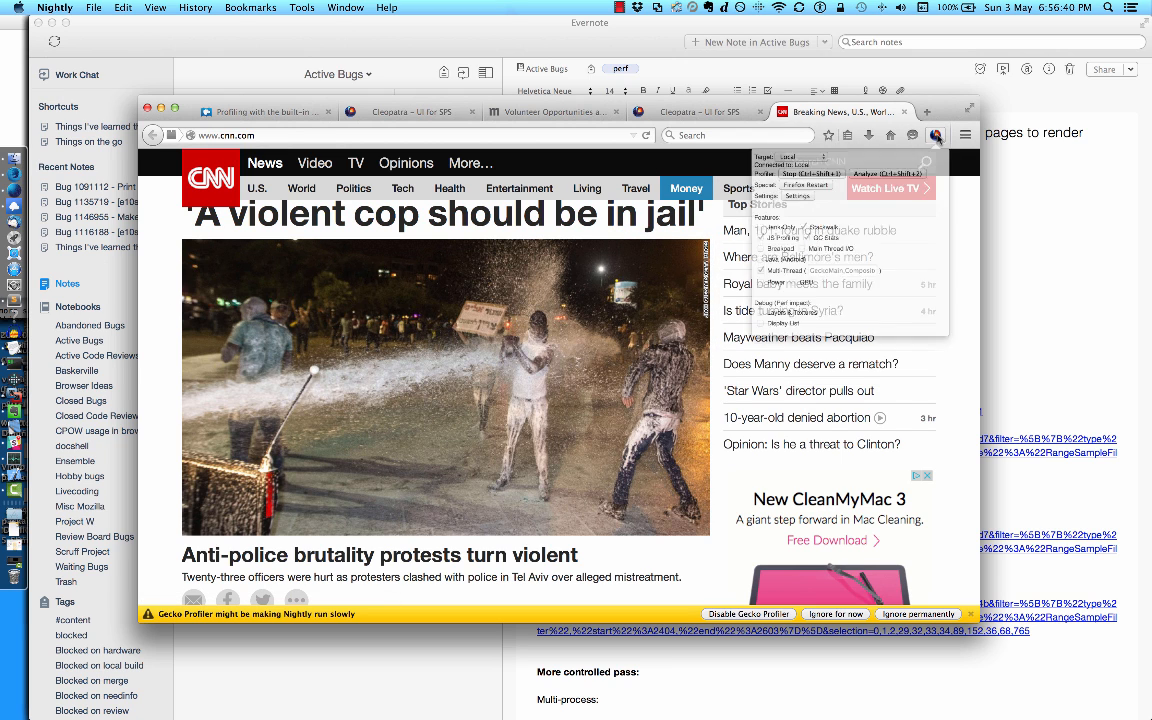
click(891, 181)
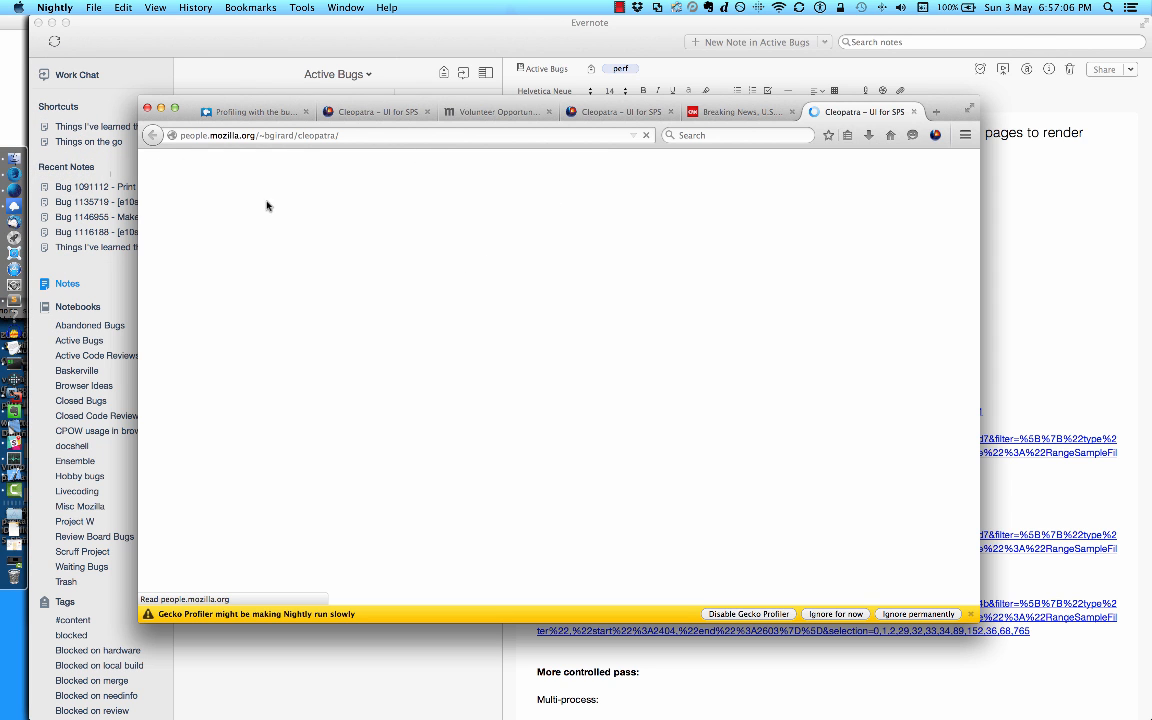
Step: Switch to Firefox Developer Edition, open the plugins list in the Add-ons Manager, and view the activation options for Shockwave Flash without changing them
click(20, 120)
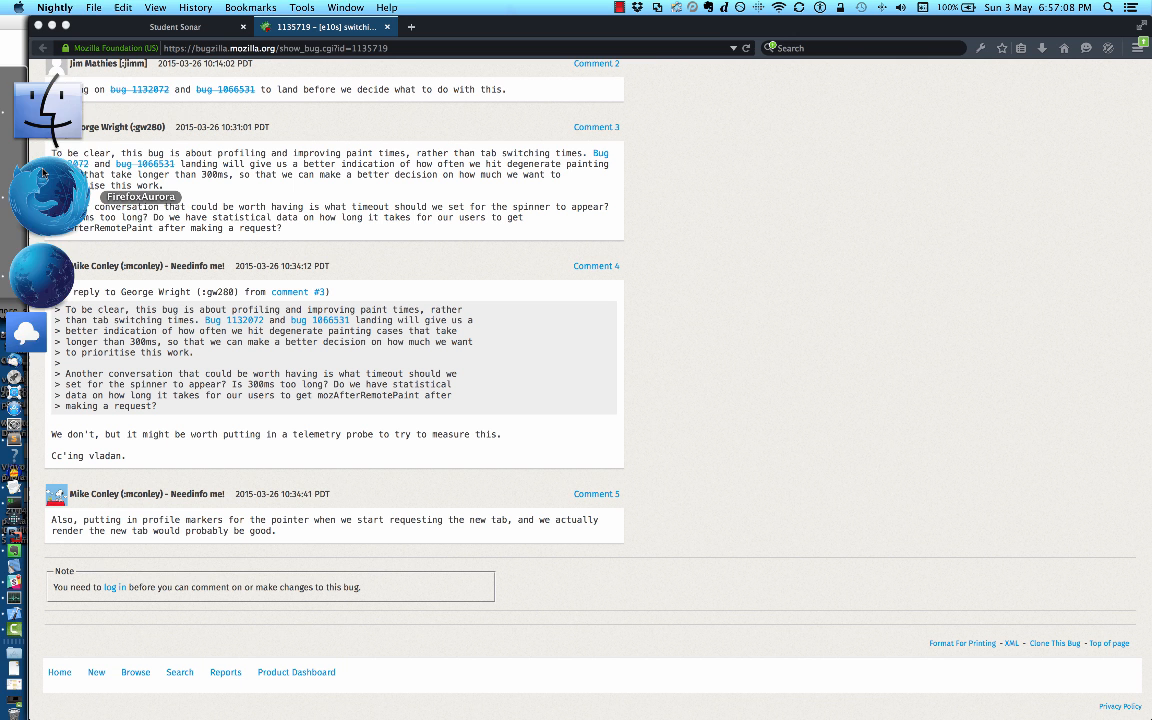
click(1137, 48)
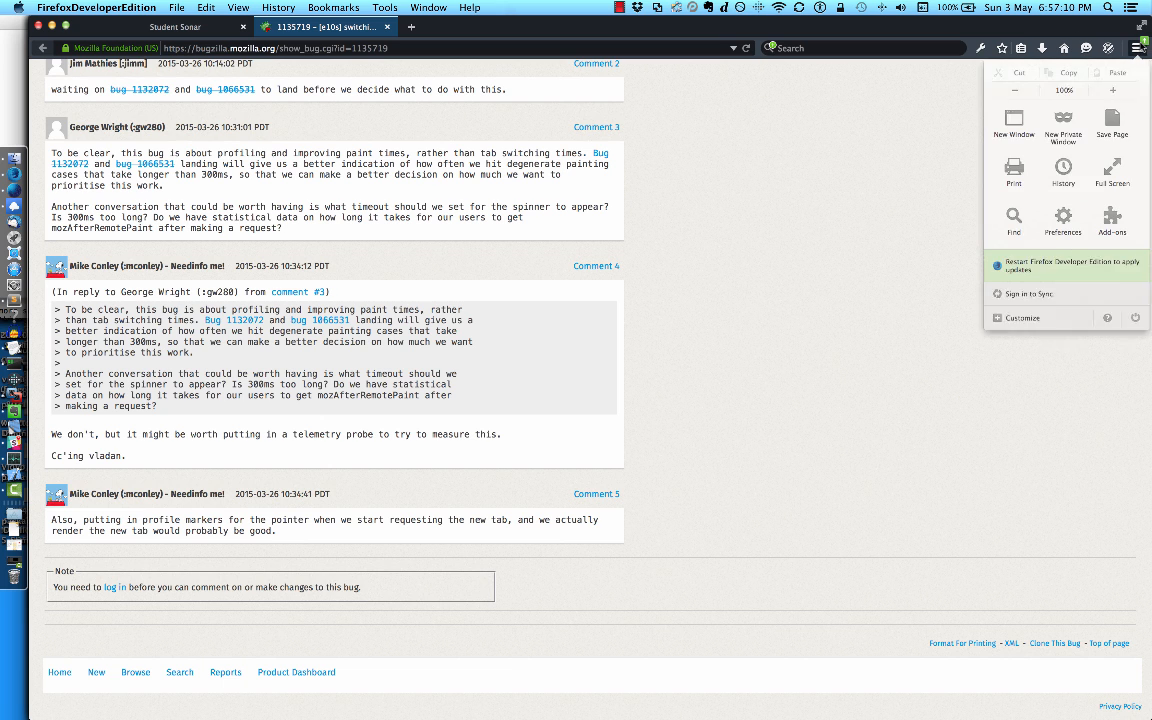
click(998, 222)
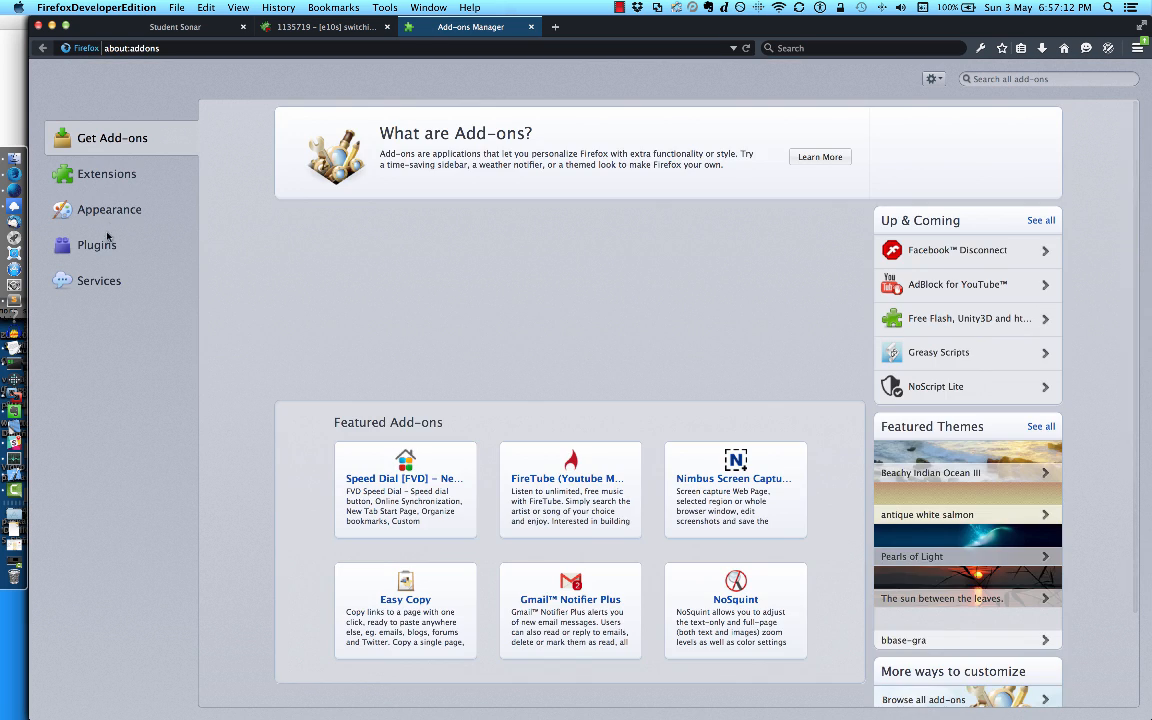
click(100, 246)
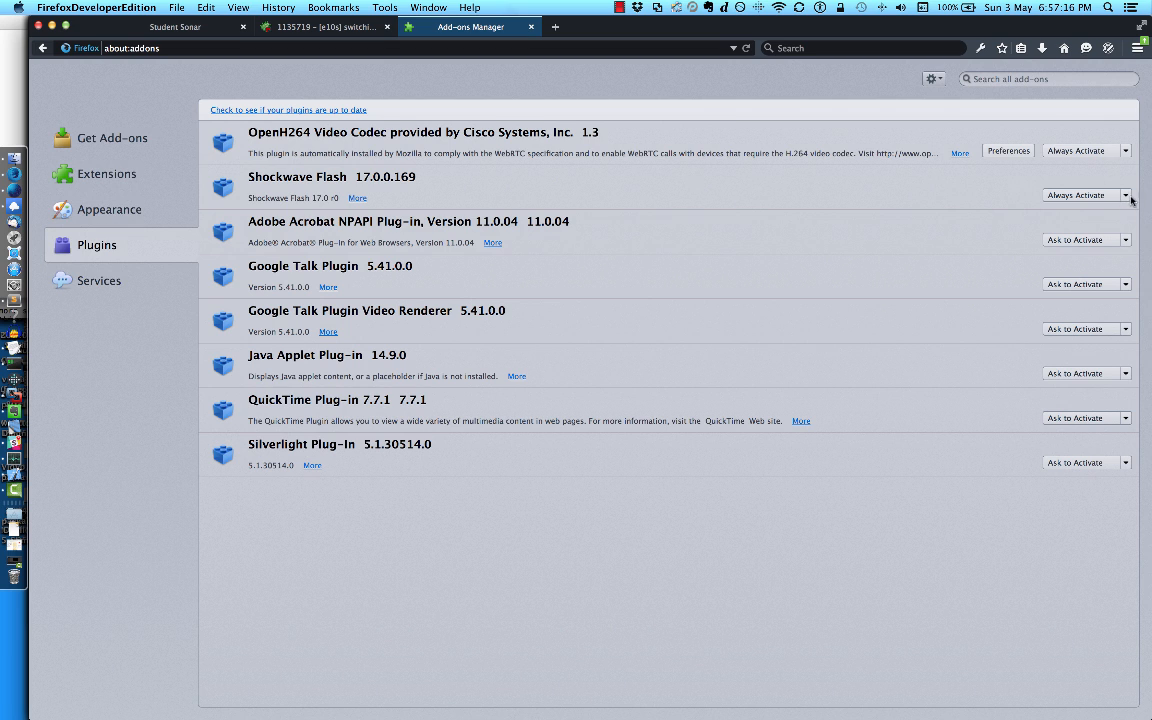
click(1119, 196)
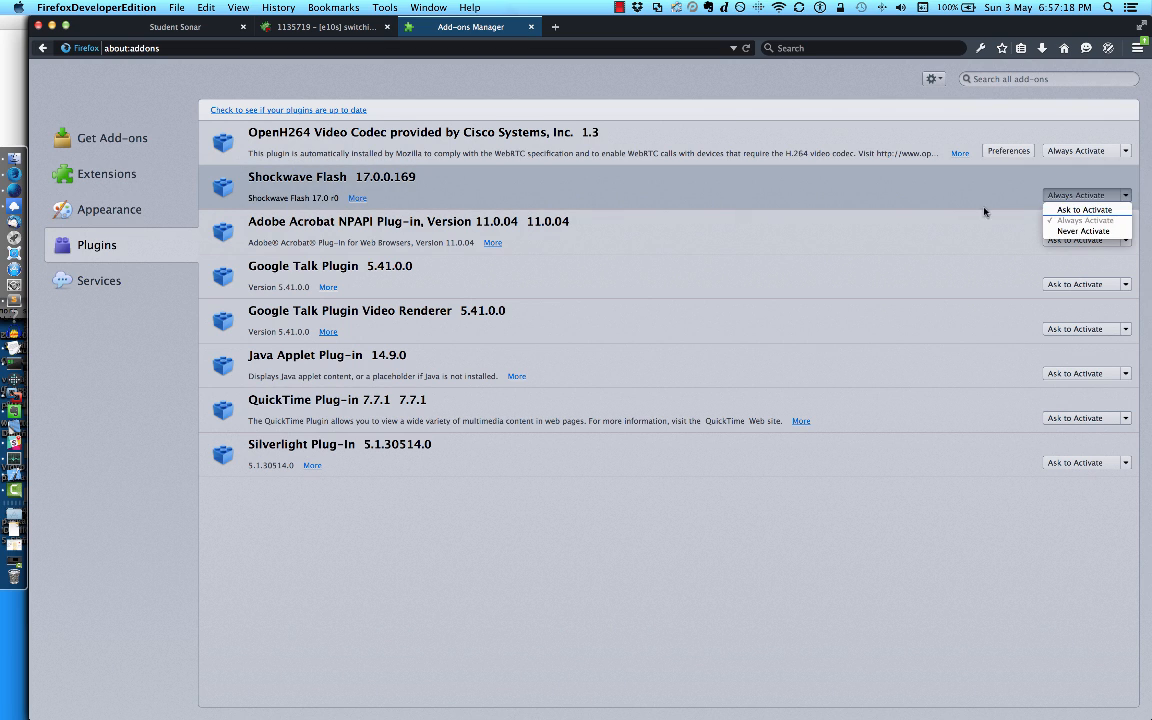
click(898, 191)
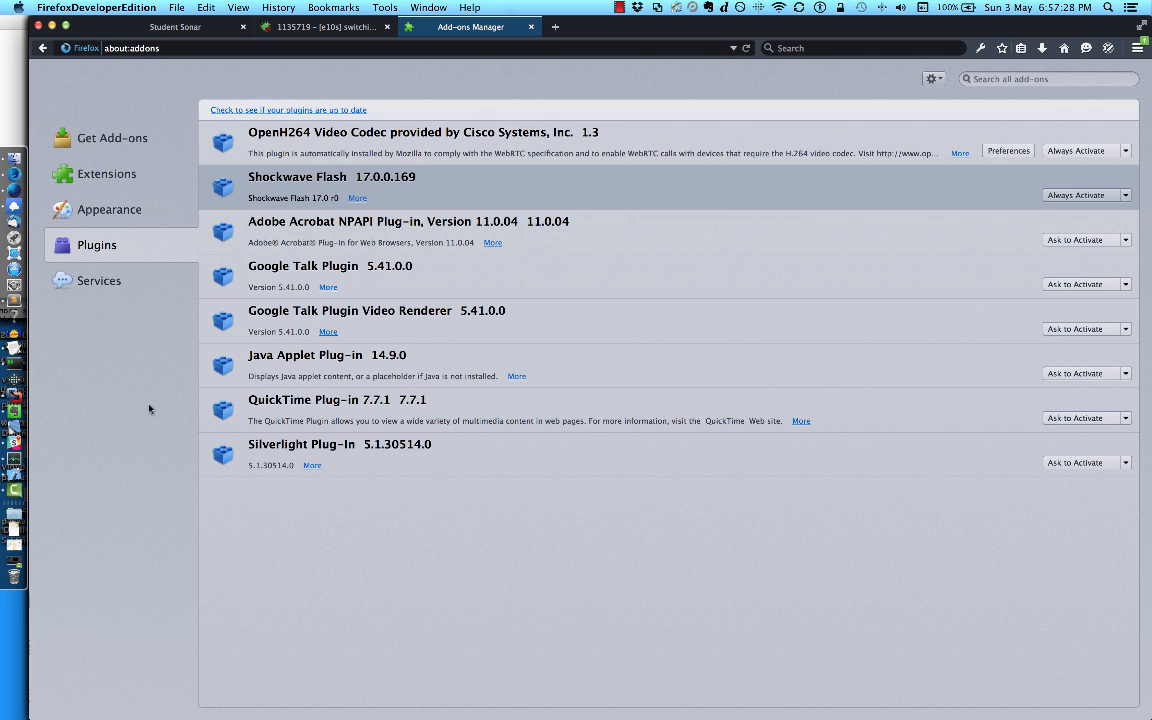
Step: Switch to Activity Monitor, force quit the Nightly process, and return to the Firefox Developer Edition window
click(42, 321)
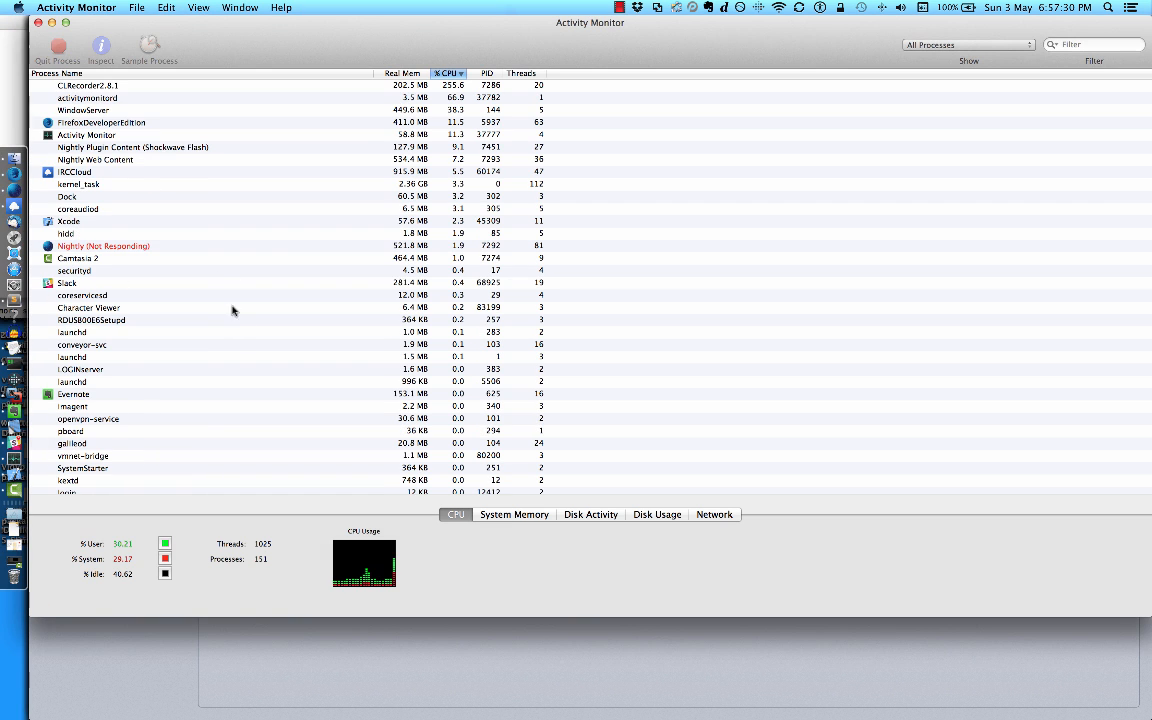
click(98, 228)
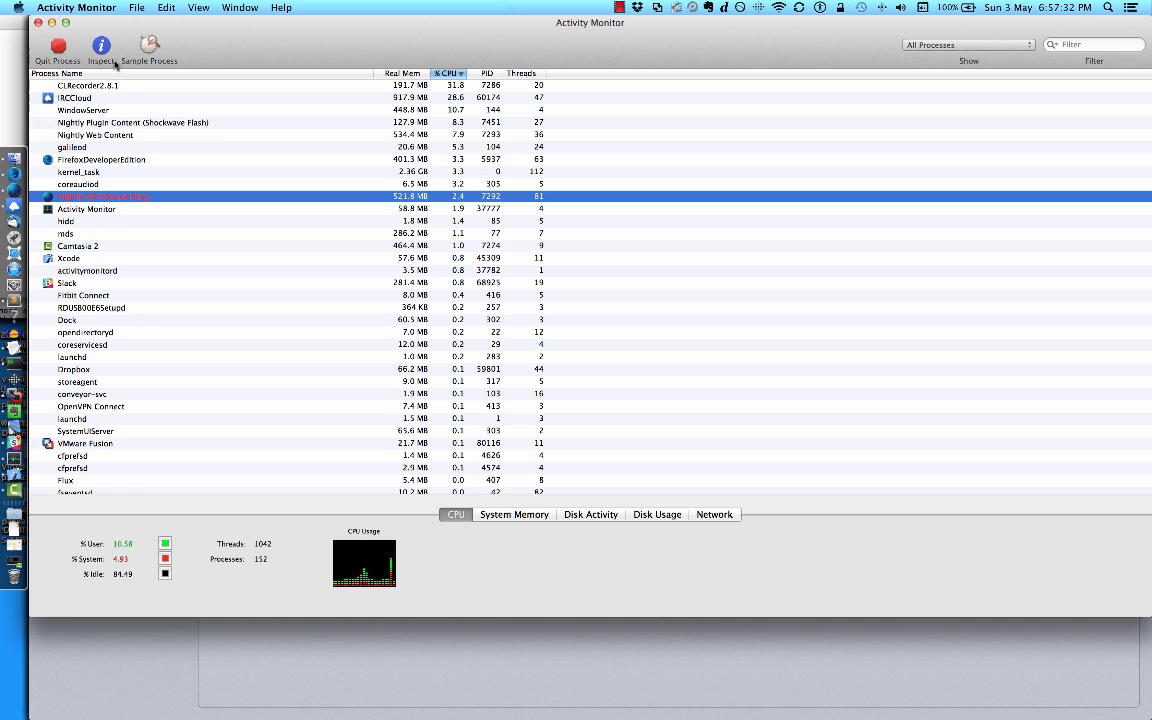
click(71, 57)
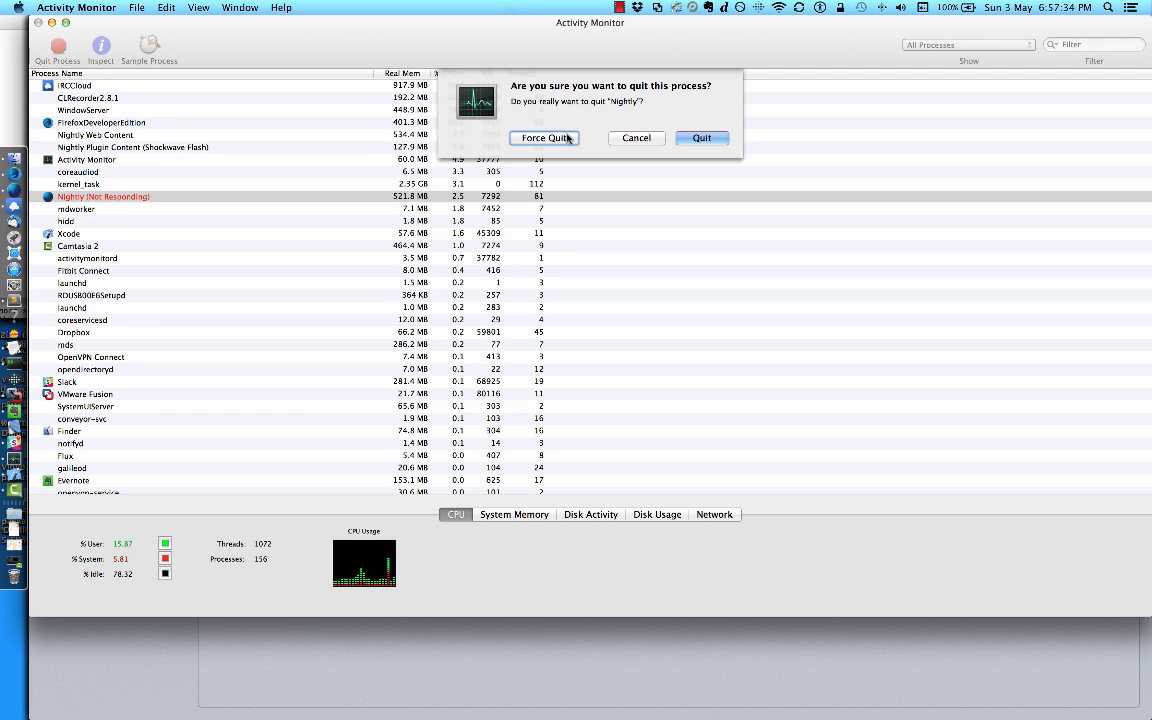
click(563, 139)
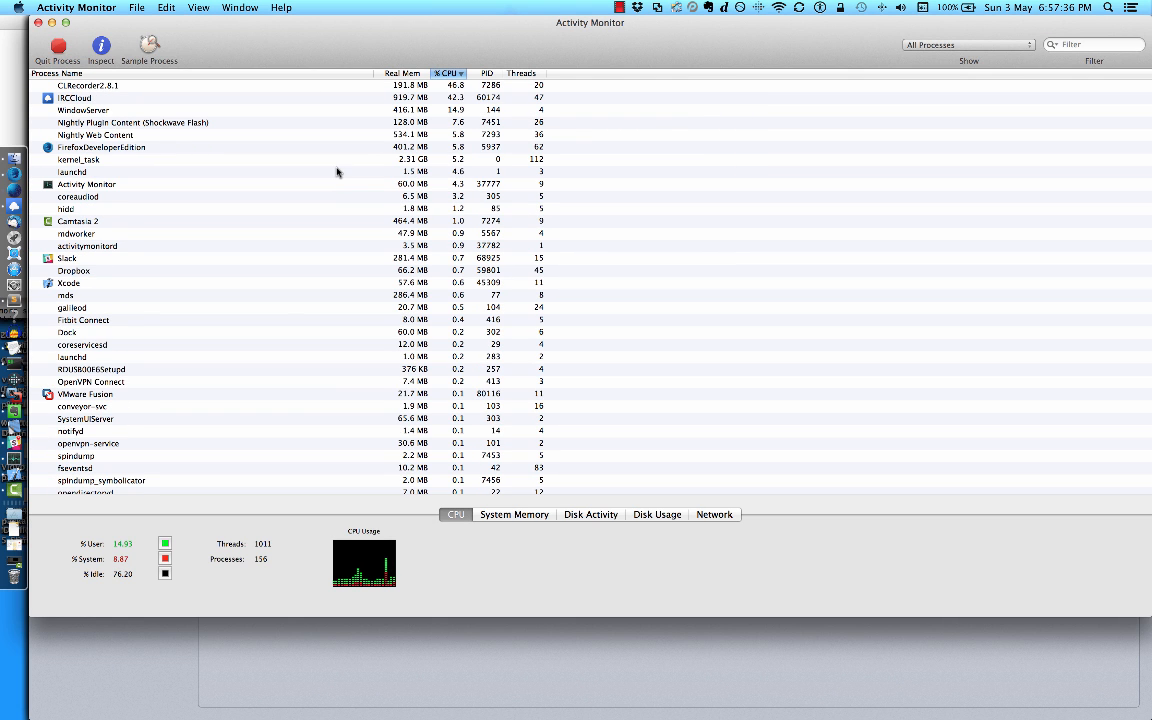
click(341, 655)
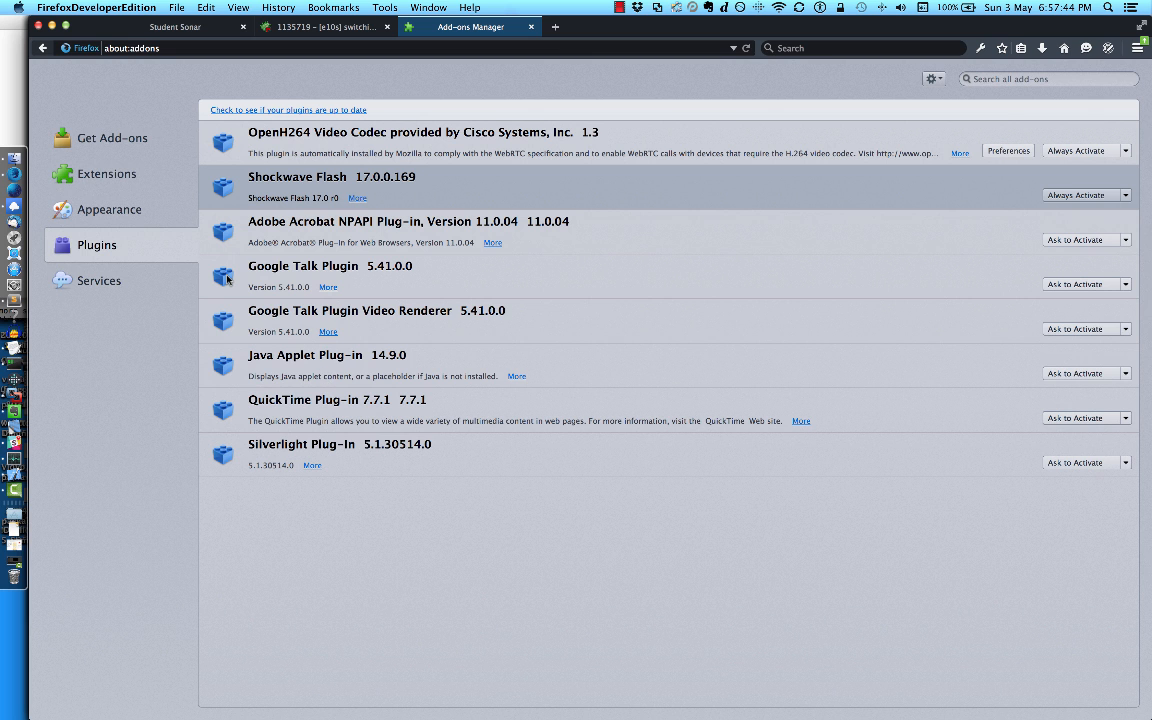
Step: Switch to Evernote, open the Bug 1116188 note about sync messages for the Gecko profiler, and bring up Camtasia 2
click(40, 422)
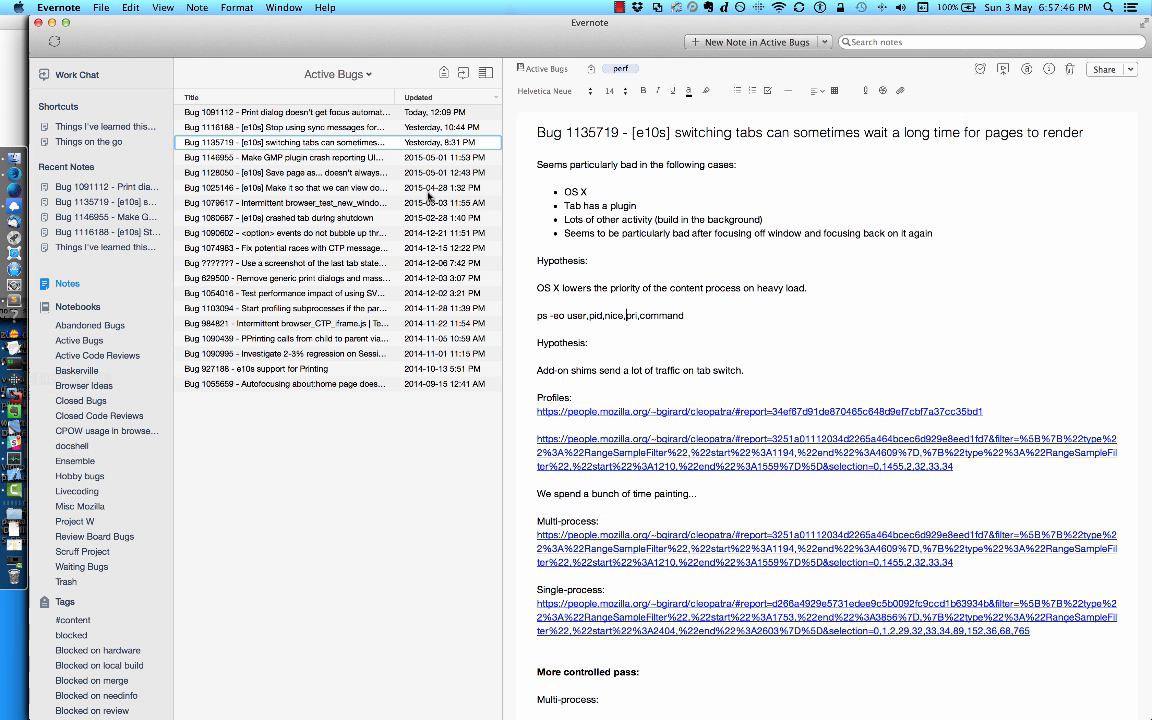
click(280, 125)
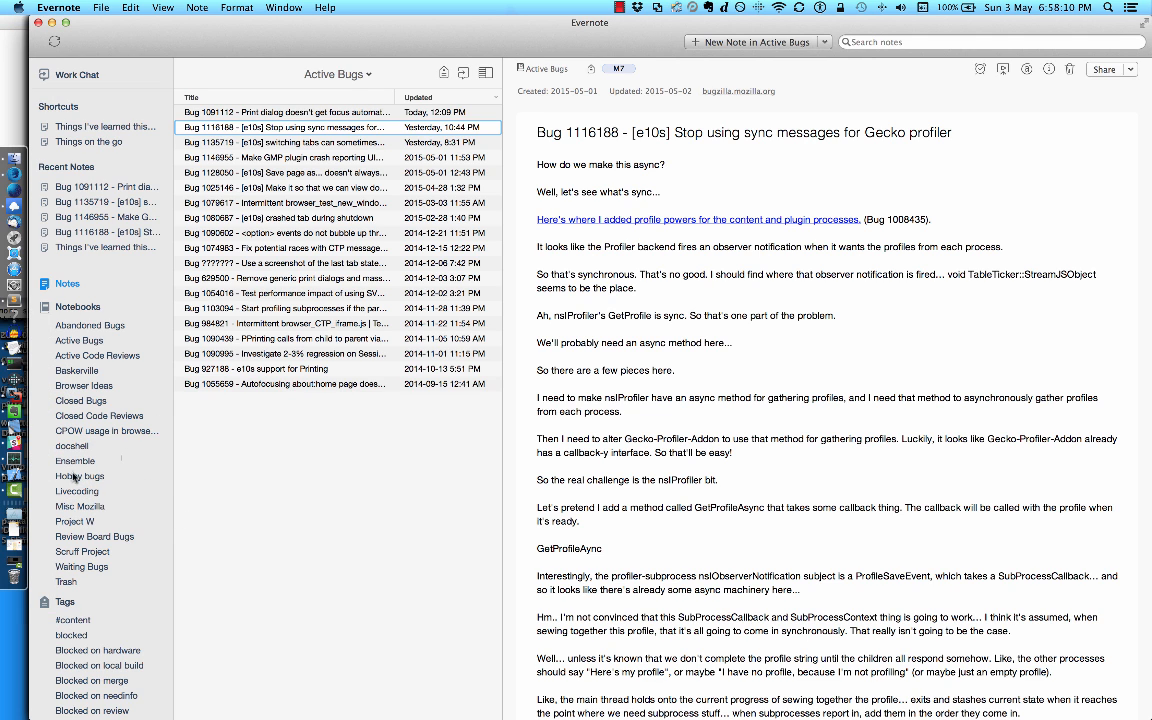
click(24, 440)
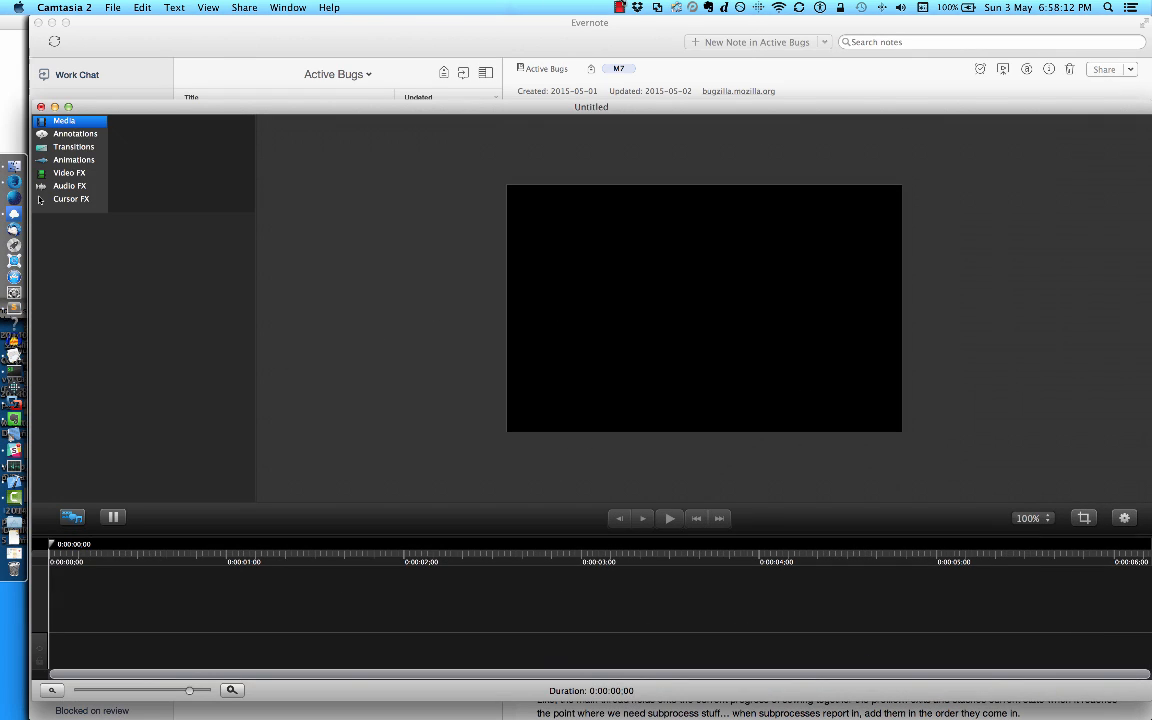